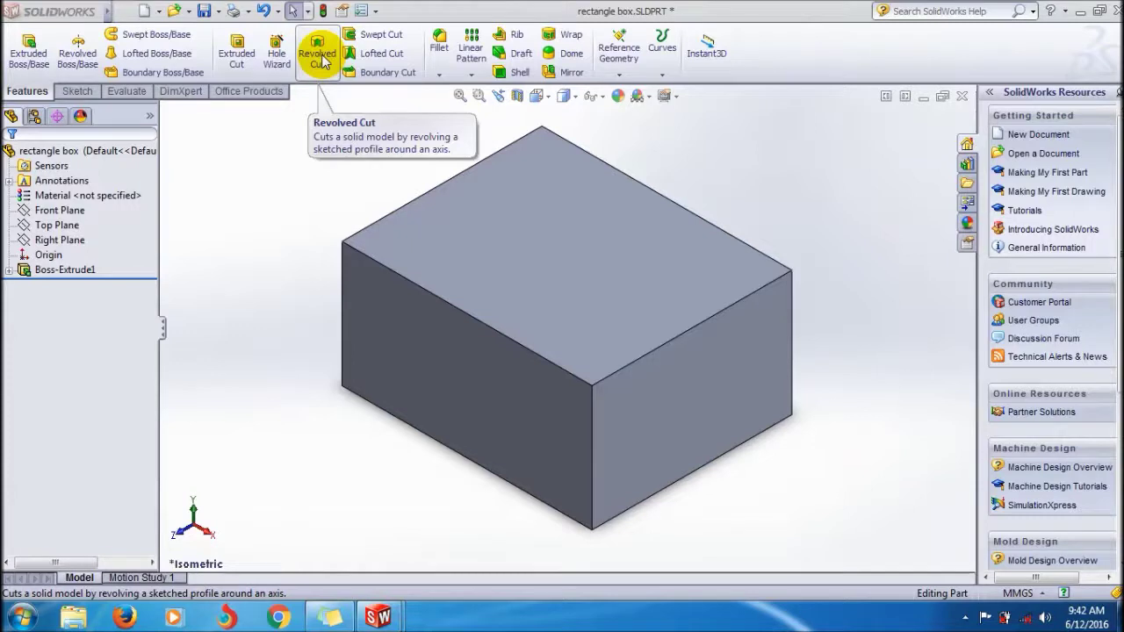
Step: Try selecting box faces and browse the line and centerline sketch tools
{"action": "left_click", "coordinate": [586, 281]}
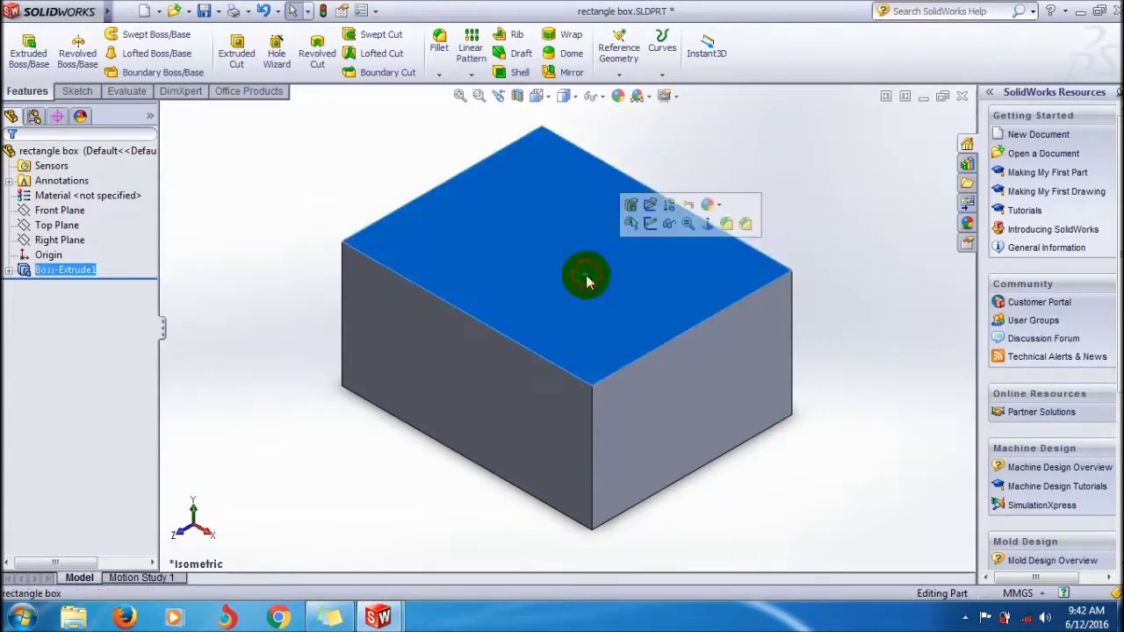
{"action": "left_click", "coordinate": [490, 397]}
{"action": "left_click", "coordinate": [249, 380]}
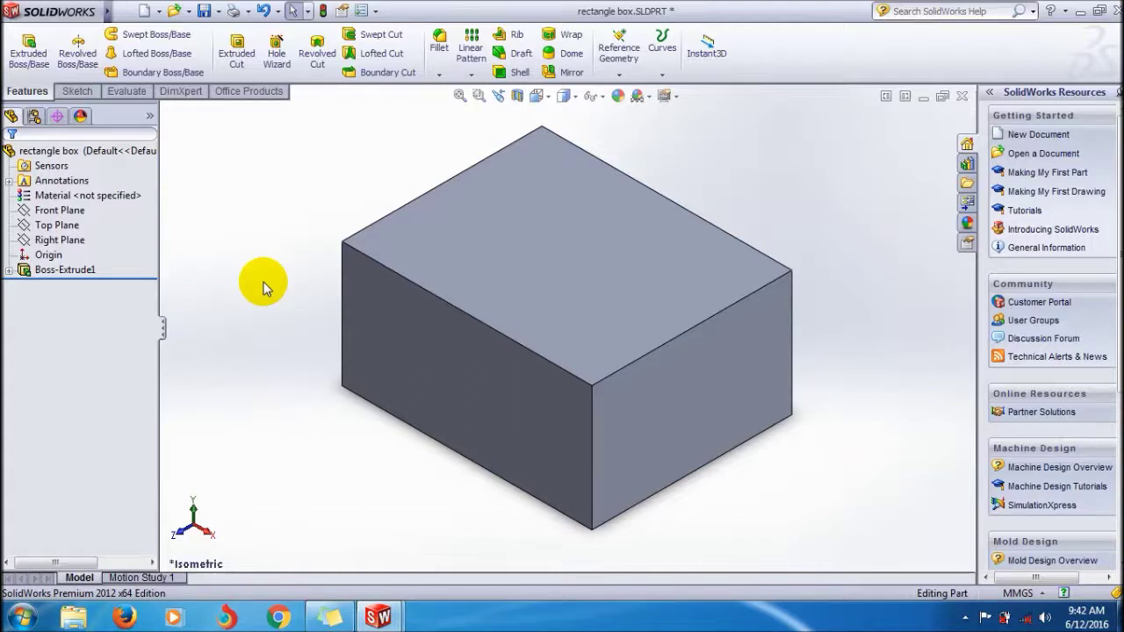
{"action": "left_click", "coordinate": [75, 92]}
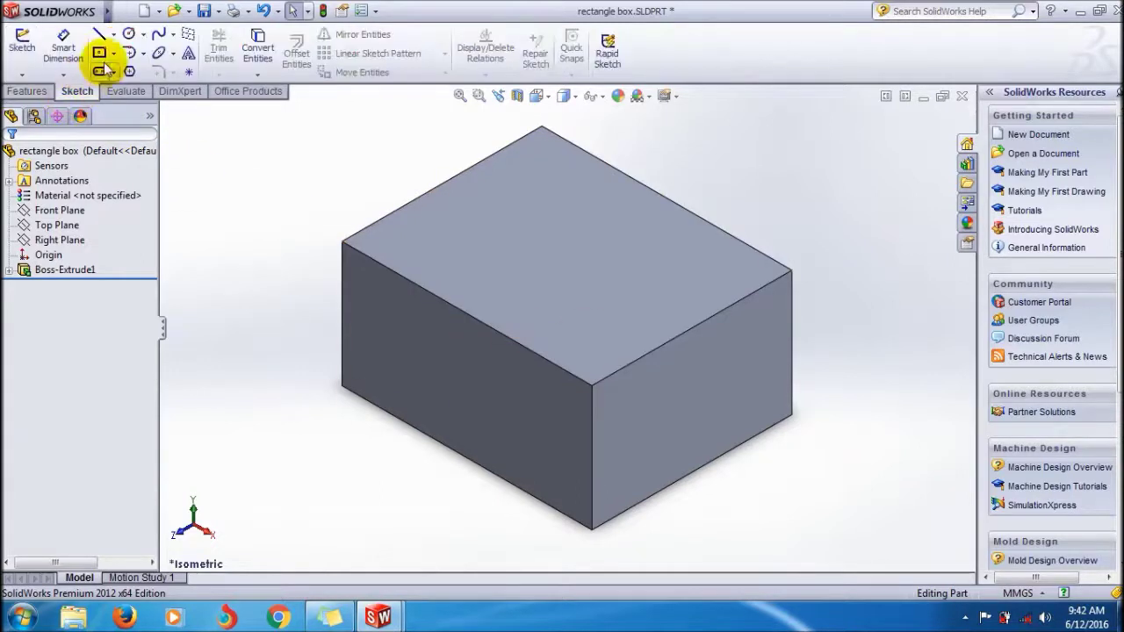
{"action": "left_click", "coordinate": [115, 37]}
{"action": "left_click", "coordinate": [258, 166]}
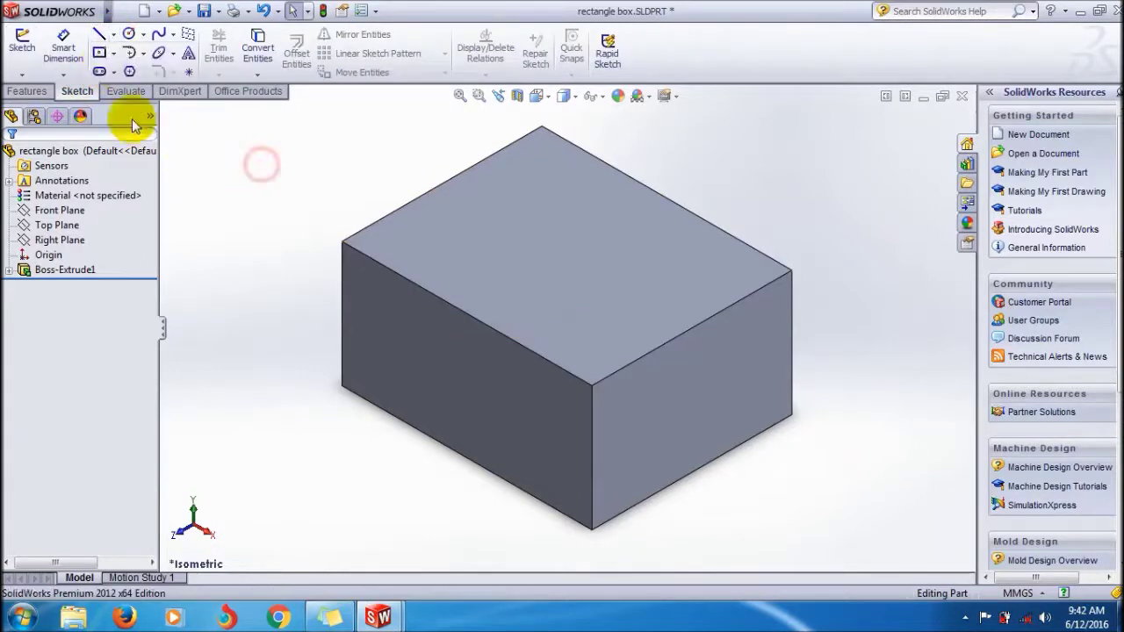
{"action": "left_click", "coordinate": [27, 92]}
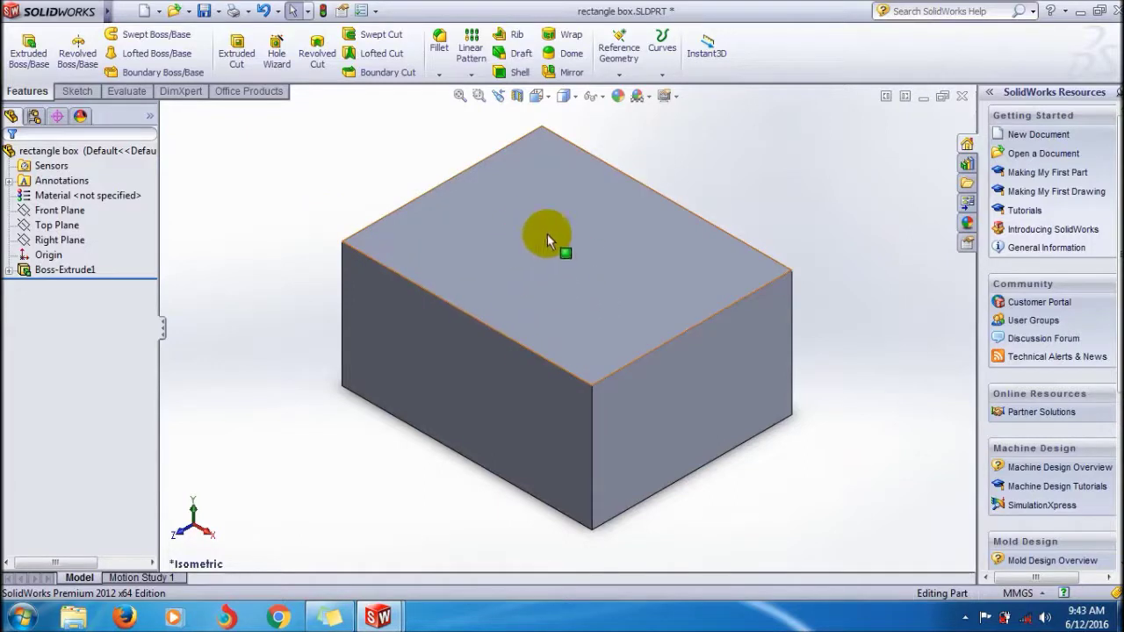
Step: Try an offset reference plane from the box's front face, then cancel it
{"action": "left_click", "coordinate": [492, 392]}
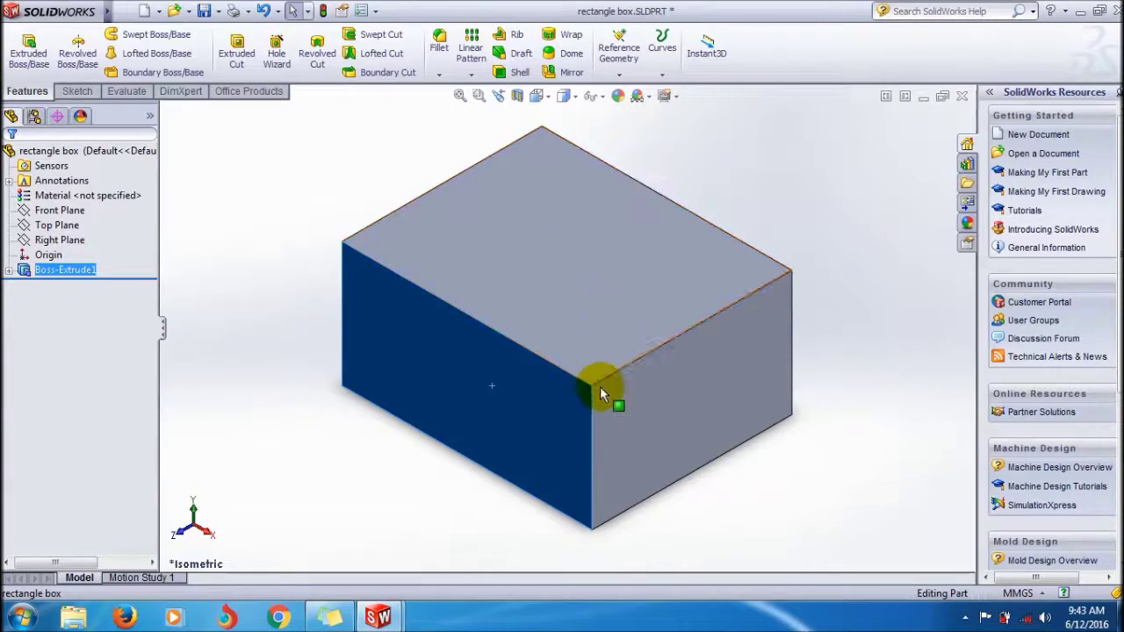
{"action": "left_click", "coordinate": [620, 70]}
{"action": "left_click", "coordinate": [631, 91]}
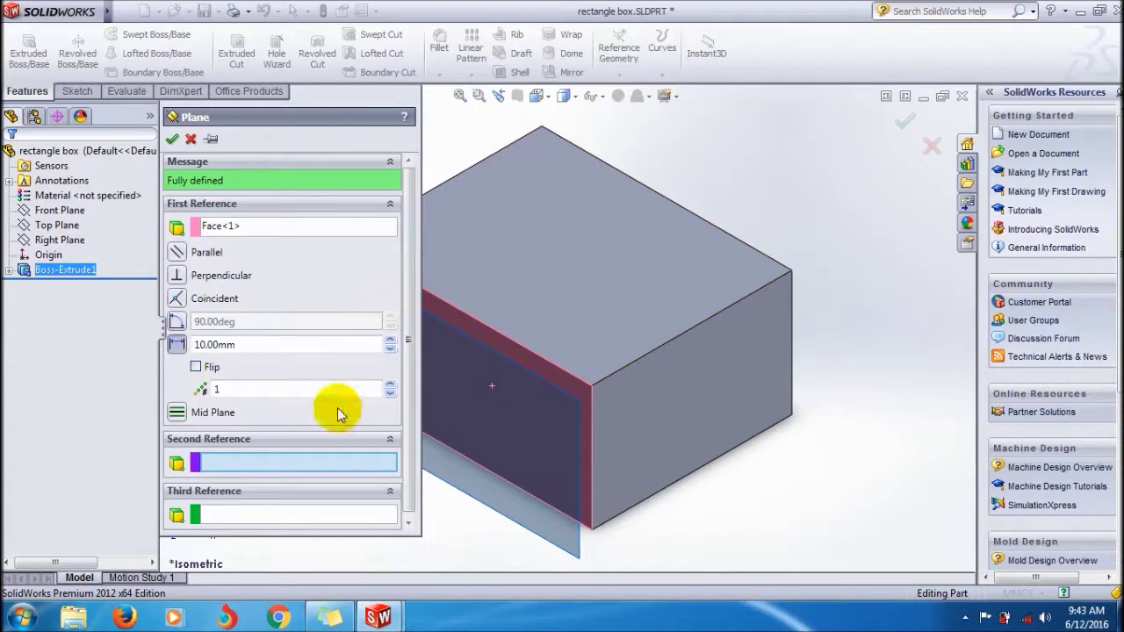
{"action": "left_click", "coordinate": [195, 366]}
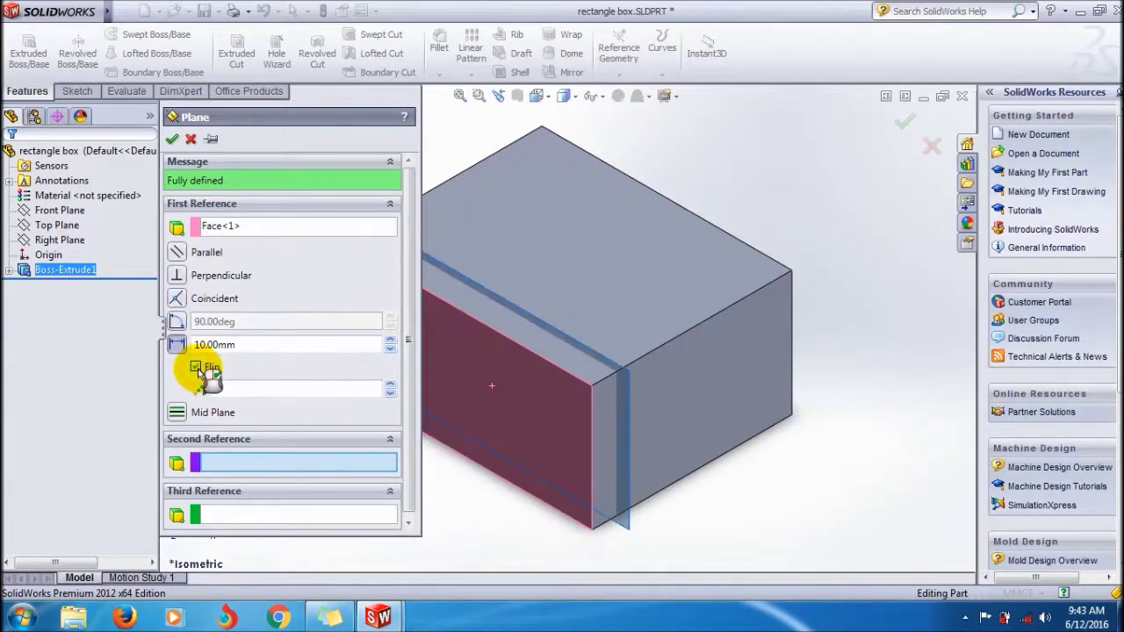
{"action": "left_click", "coordinate": [190, 140]}
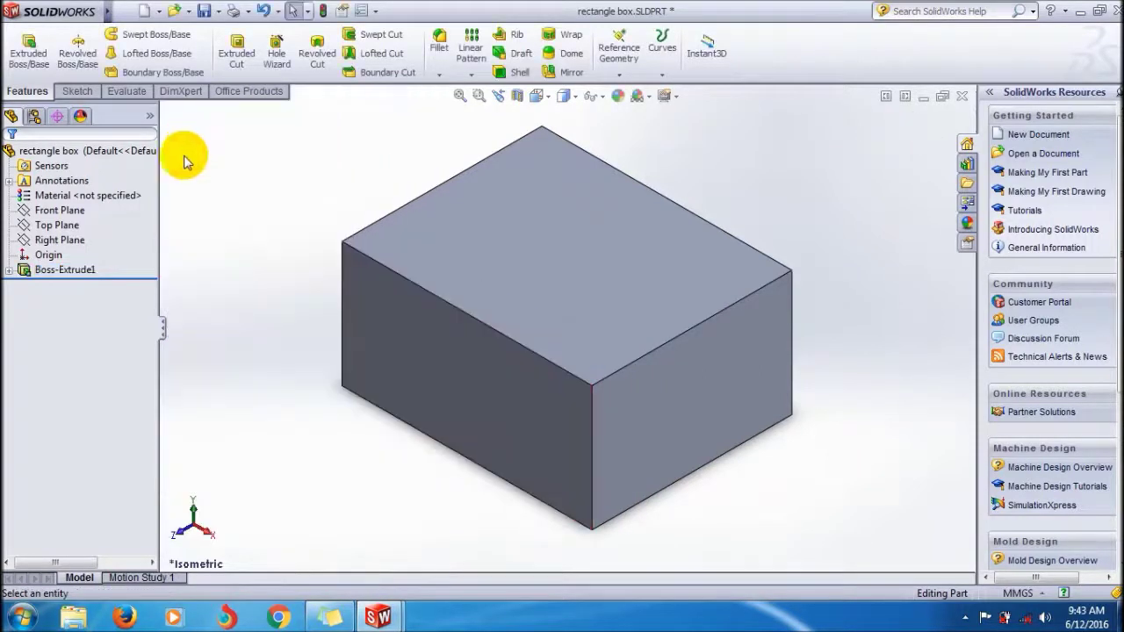
Step: Select the Front Plane and view it straight on with the whole box fitted
{"action": "left_click", "coordinate": [66, 212]}
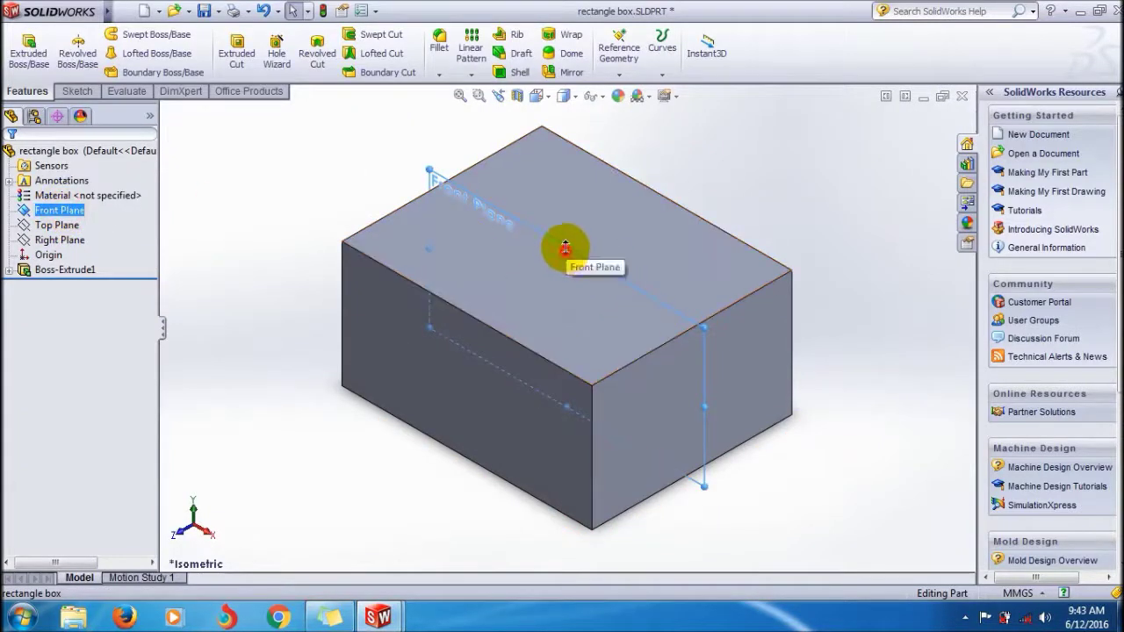
{"action": "left_click_drag", "start_coordinate": [566, 250], "coordinate": [594, 182]}
{"action": "right_click", "coordinate": [466, 140]}
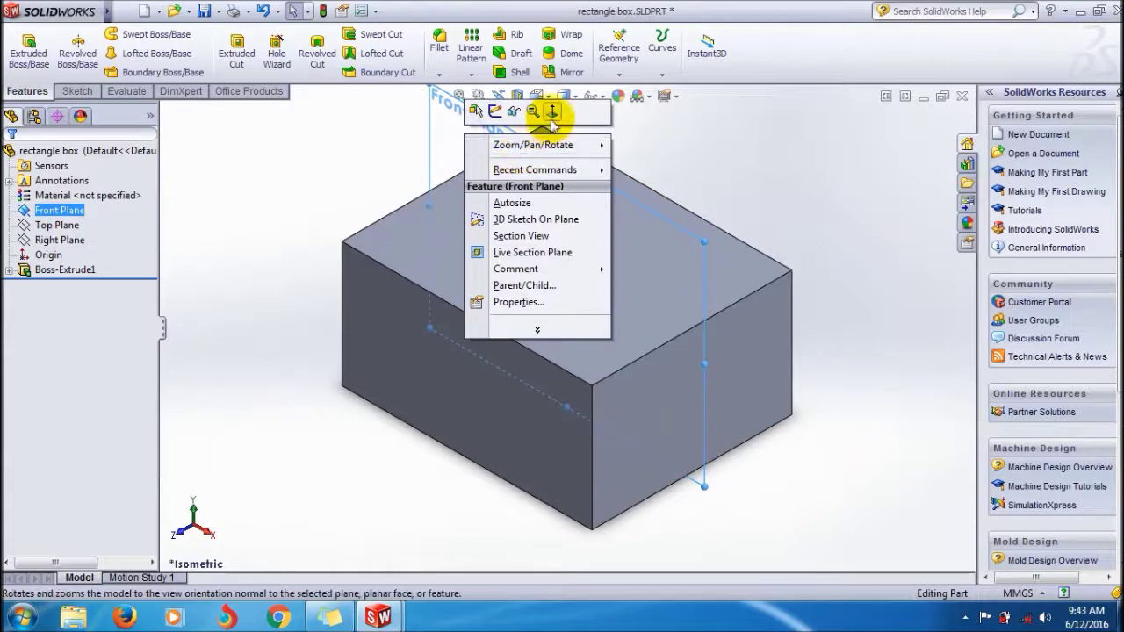
{"action": "left_click", "coordinate": [541, 112]}
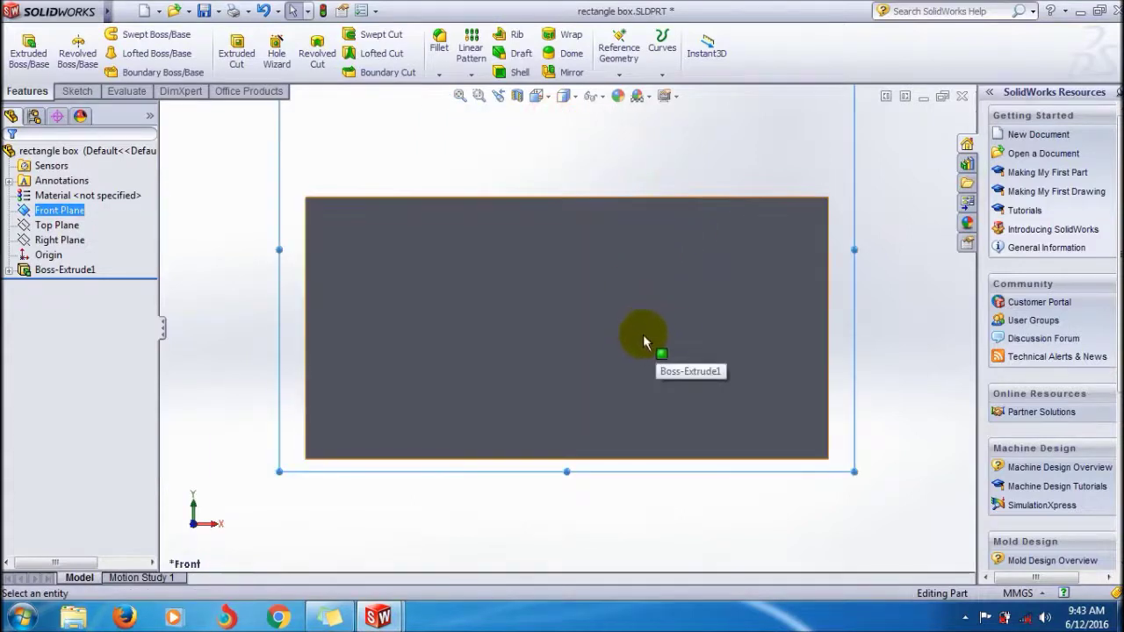
{"action": "key", "text": "f"}
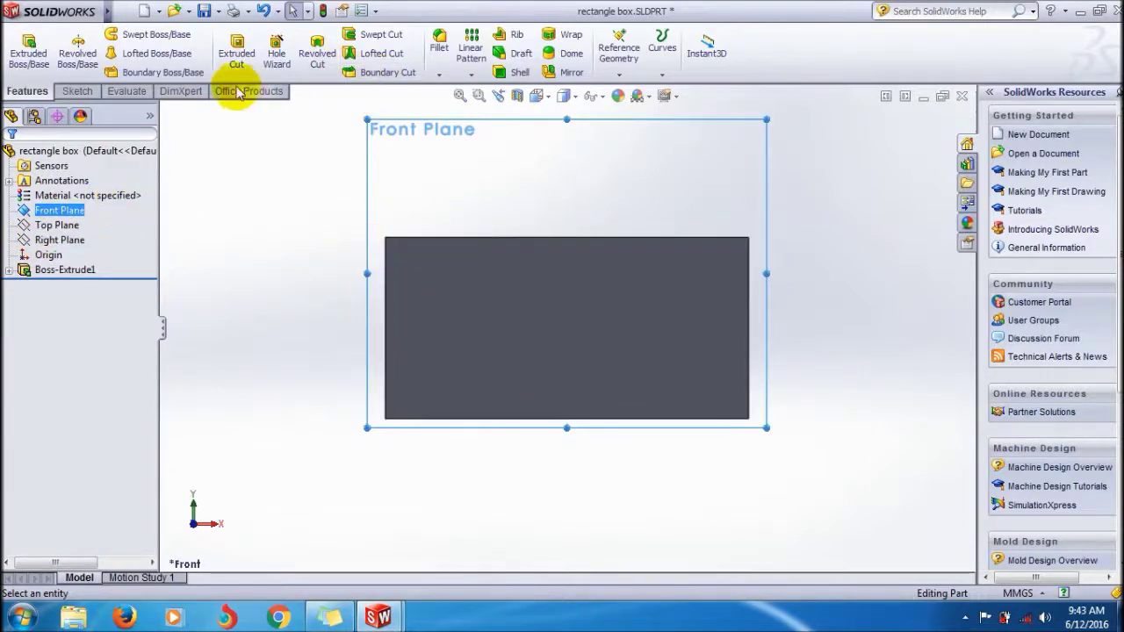
Step: Draw a vertical centerline through the origin from below the box to above it
{"action": "left_click", "coordinate": [79, 92]}
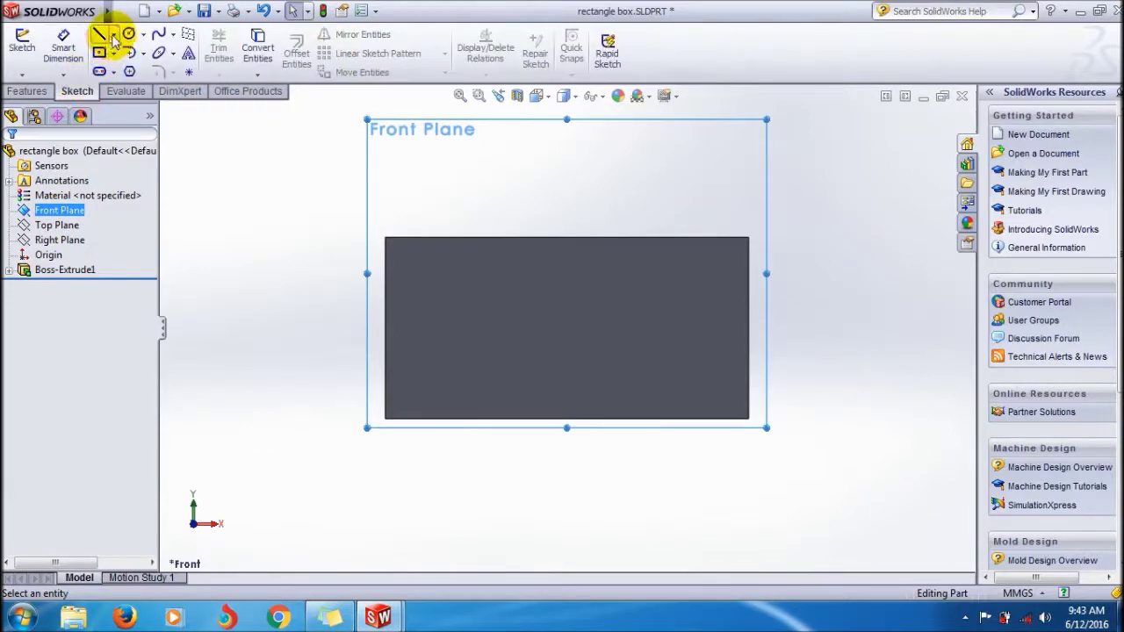
{"action": "left_click", "coordinate": [99, 35]}
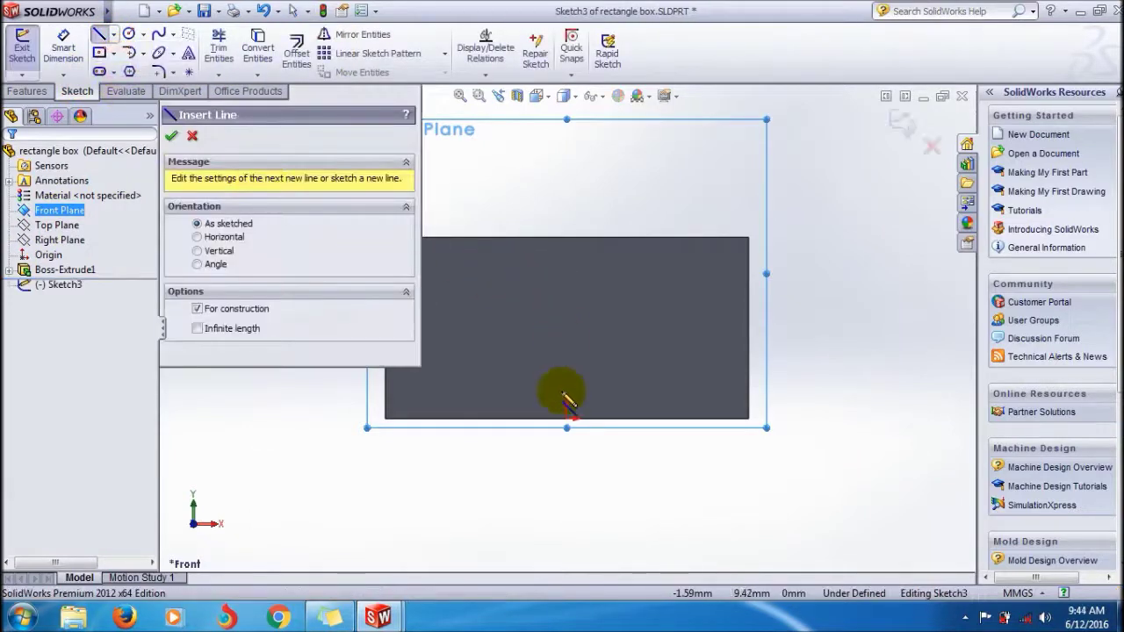
{"action": "left_click", "coordinate": [112, 35]}
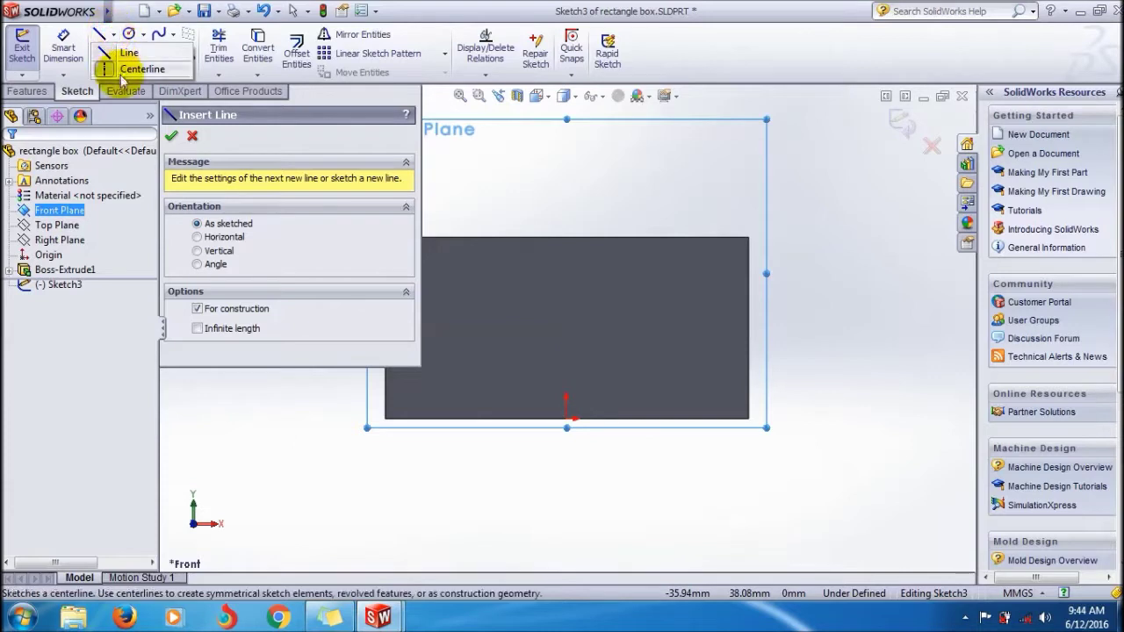
{"action": "left_click", "coordinate": [113, 68]}
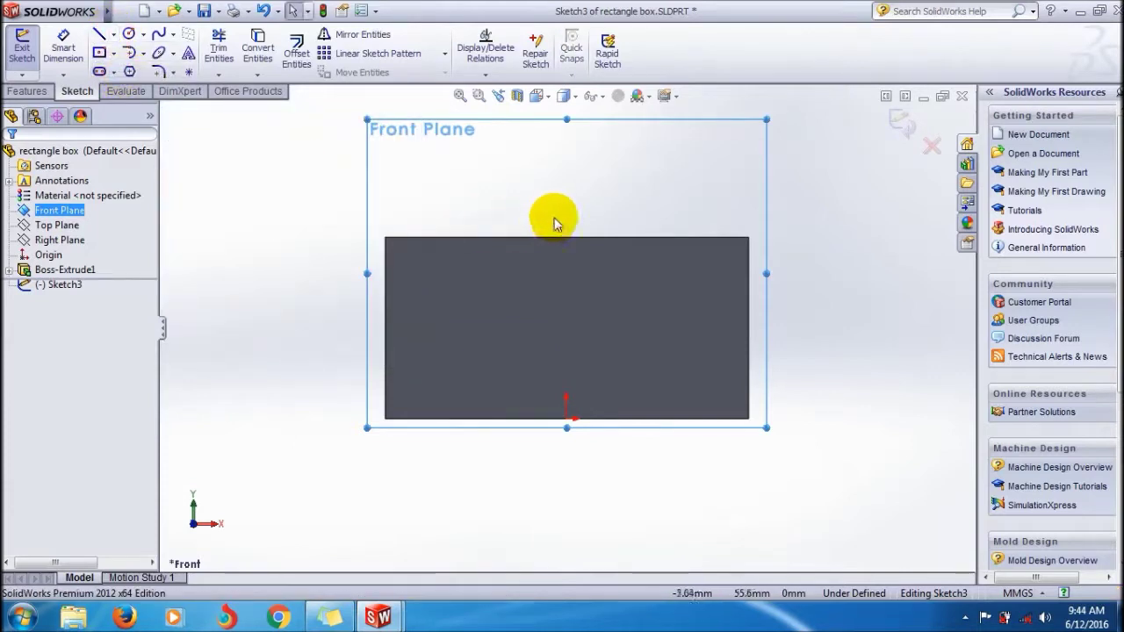
{"action": "left_click", "coordinate": [101, 35]}
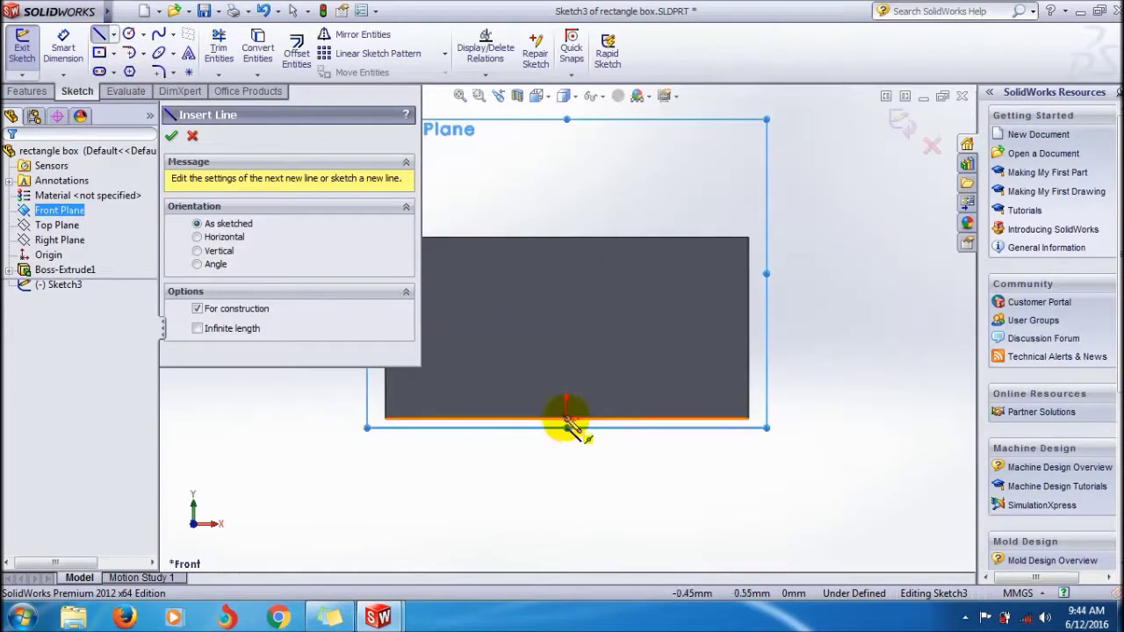
{"action": "left_click_drag", "start_coordinate": [563, 420], "coordinate": [569, 468]}
{"action": "left_click_drag", "start_coordinate": [578, 407], "coordinate": [569, 188]}
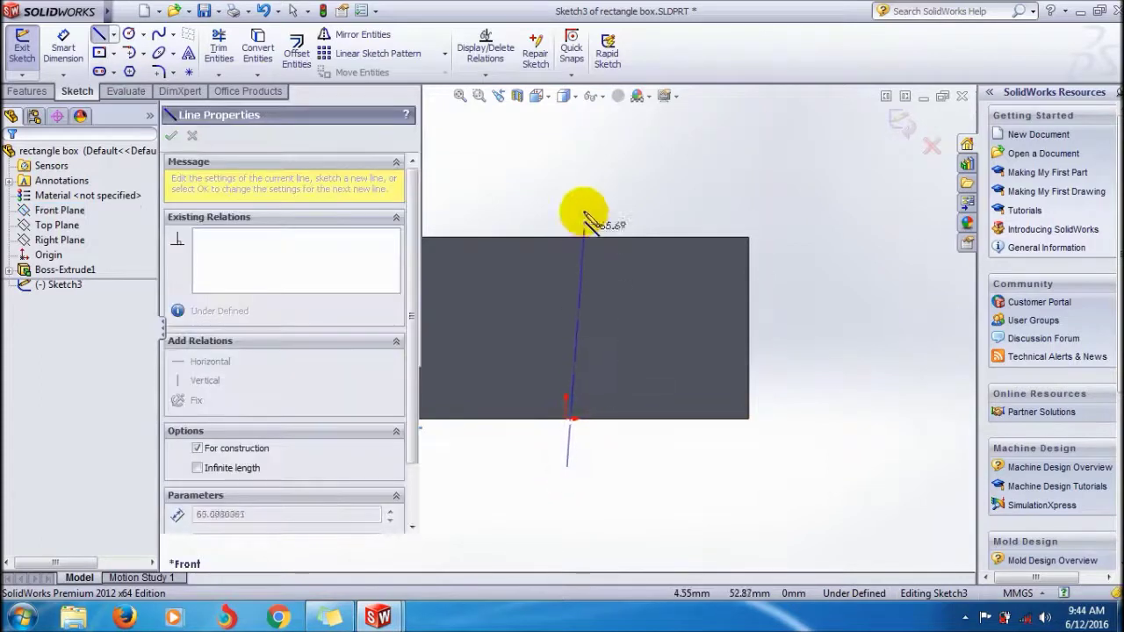
{"action": "left_click", "coordinate": [567, 180]}
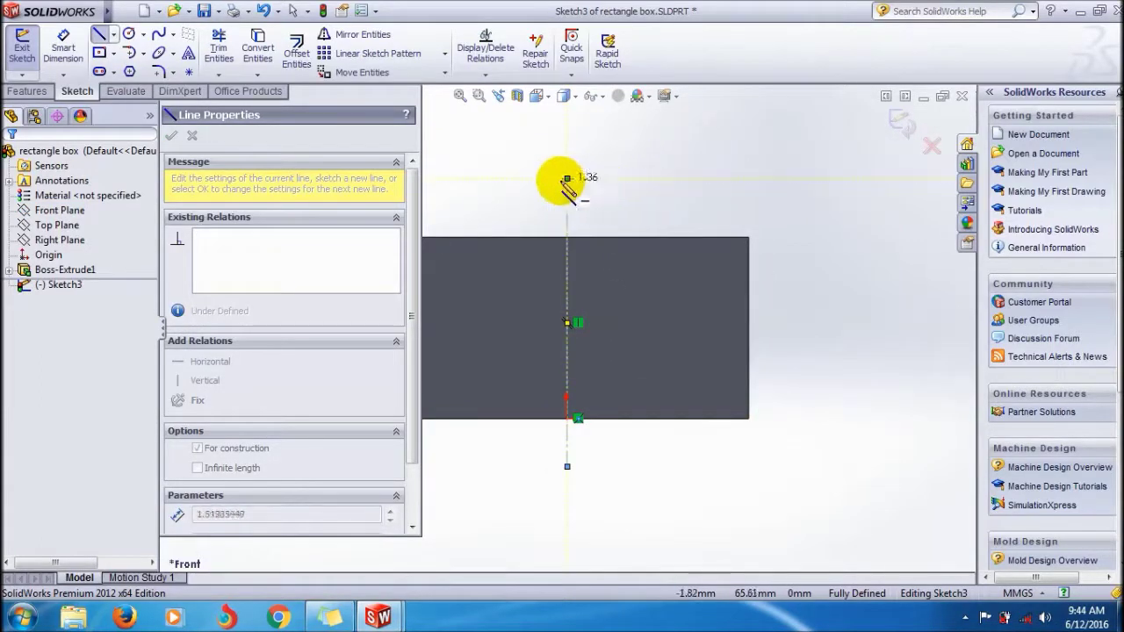
{"action": "key", "text": "Escape"}
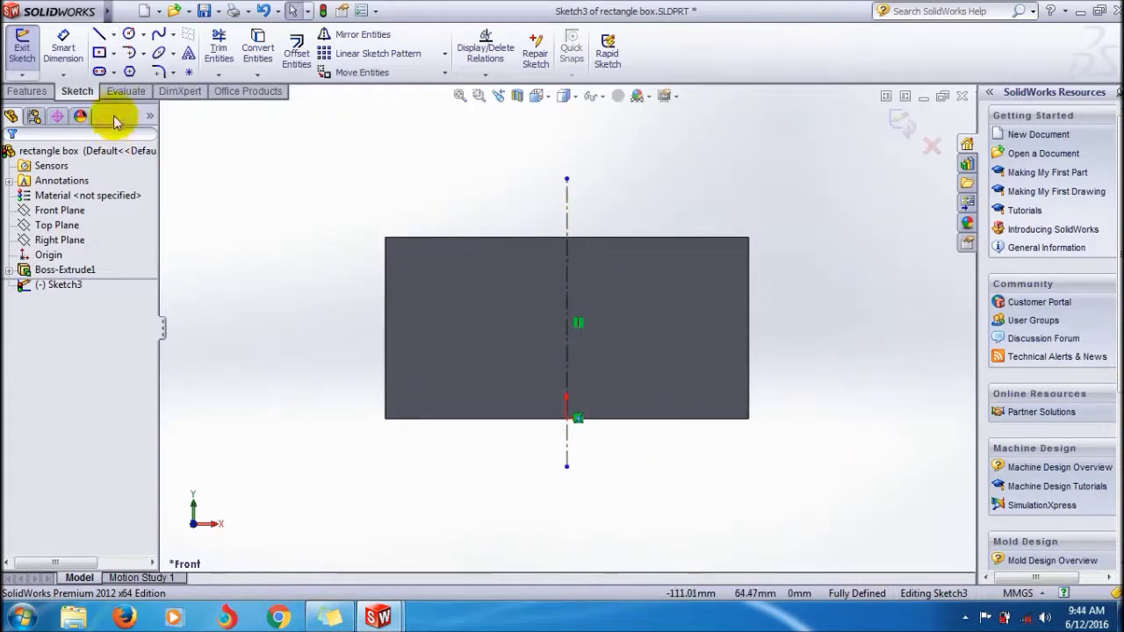
{"action": "left_click", "coordinate": [99, 34]}
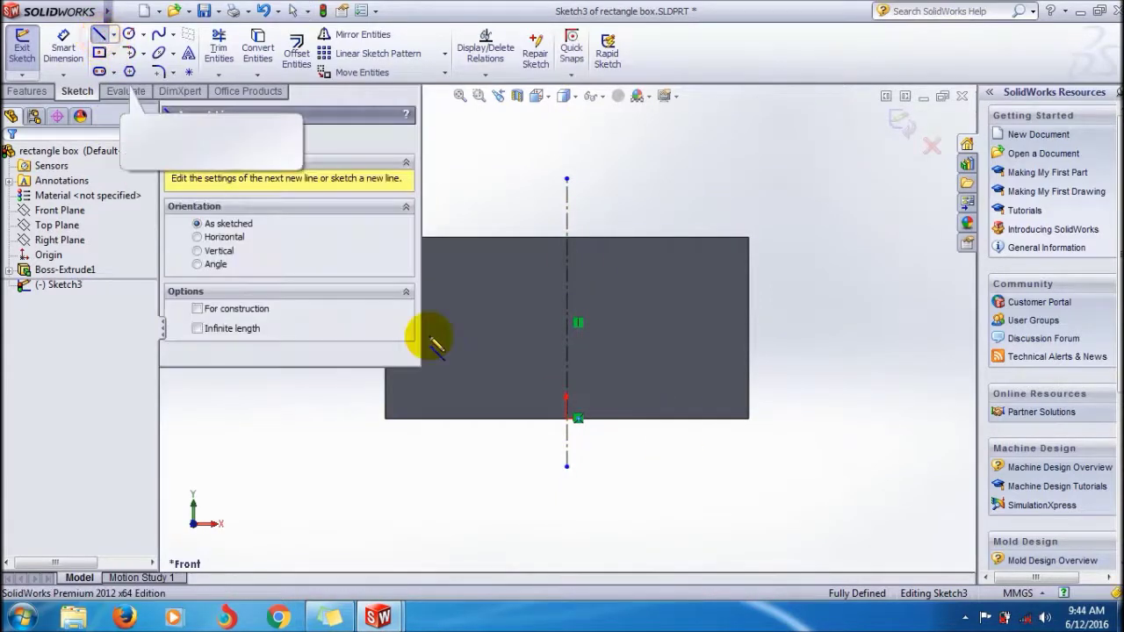
Step: Draw a closed profile: top segment, vertical drop, tapered line to the bottom, back up the centerline
{"action": "left_click", "coordinate": [567, 235]}
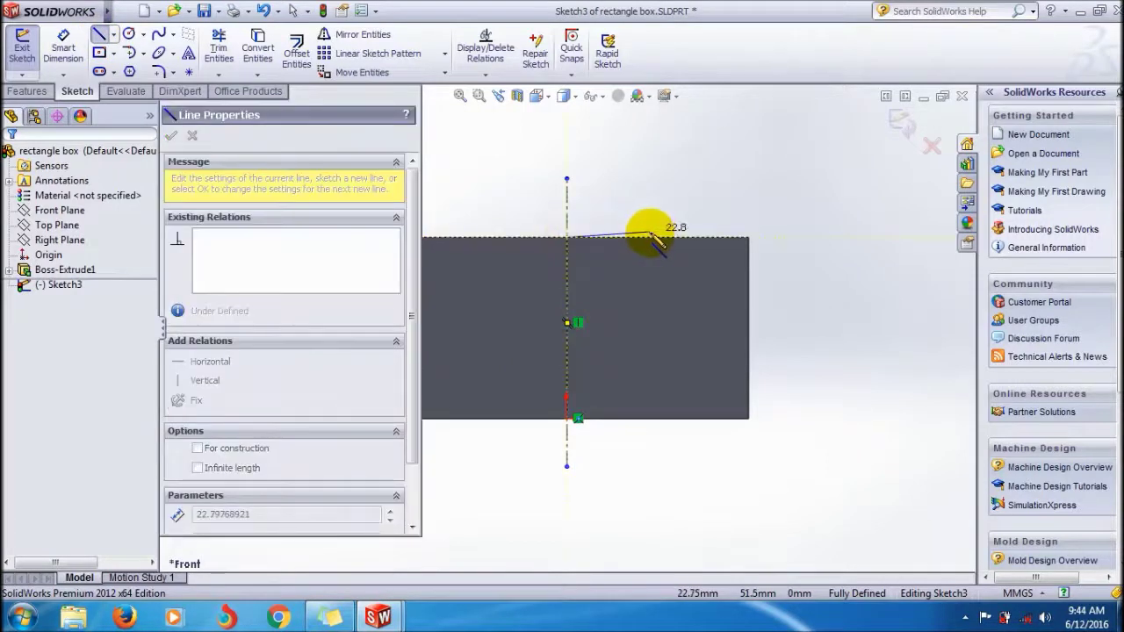
{"action": "left_click", "coordinate": [644, 238]}
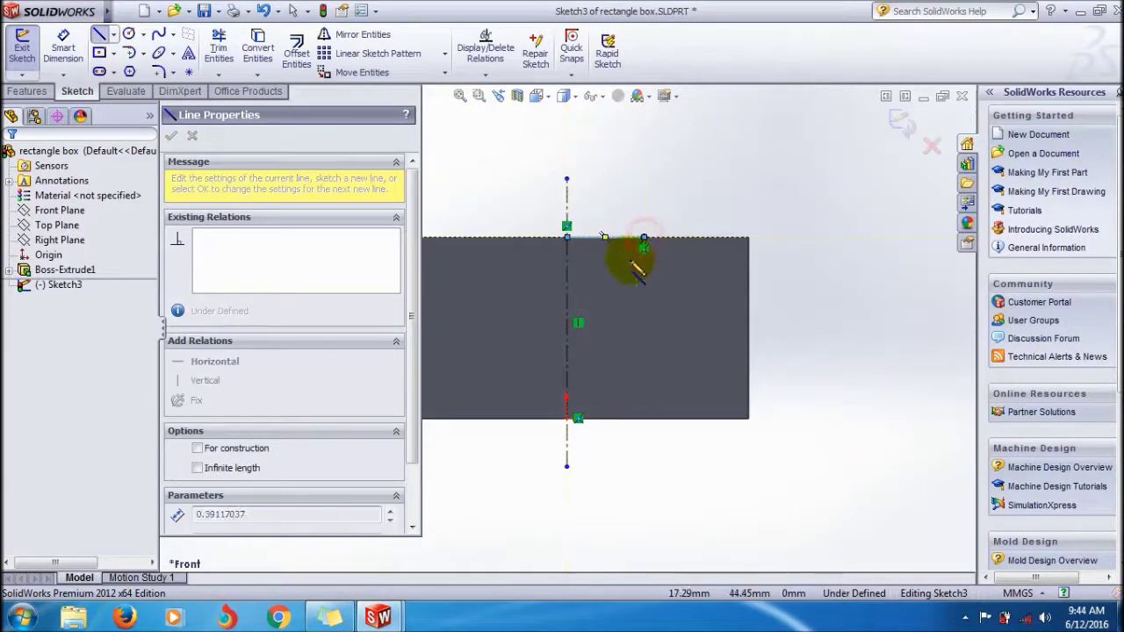
{"action": "left_click", "coordinate": [643, 331]}
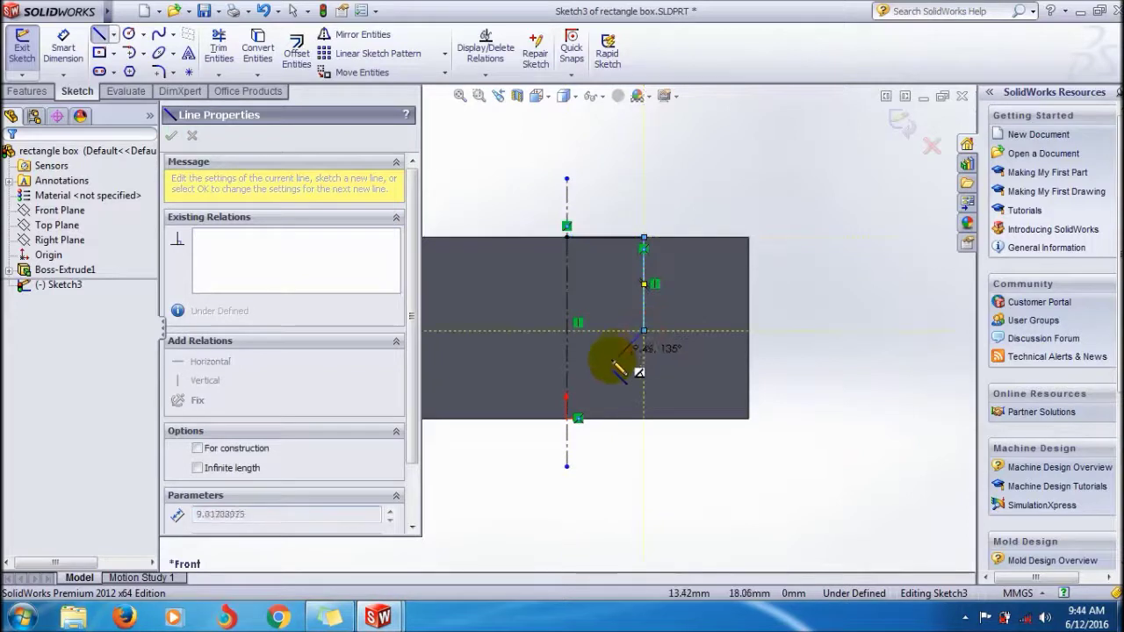
{"action": "left_click", "coordinate": [606, 420]}
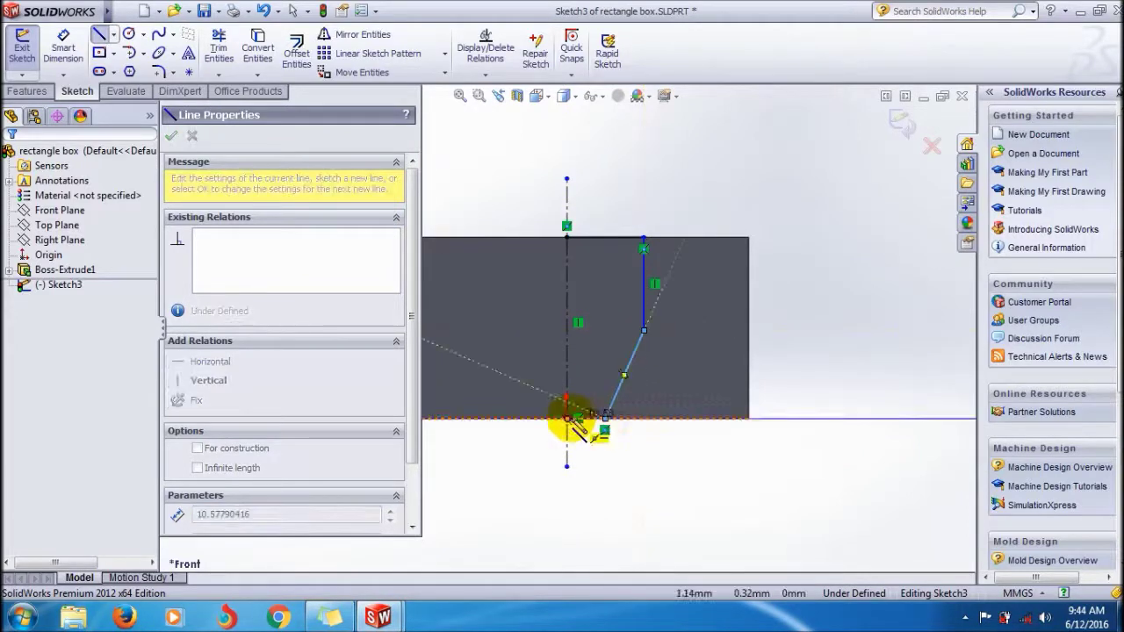
{"action": "left_click", "coordinate": [566, 419]}
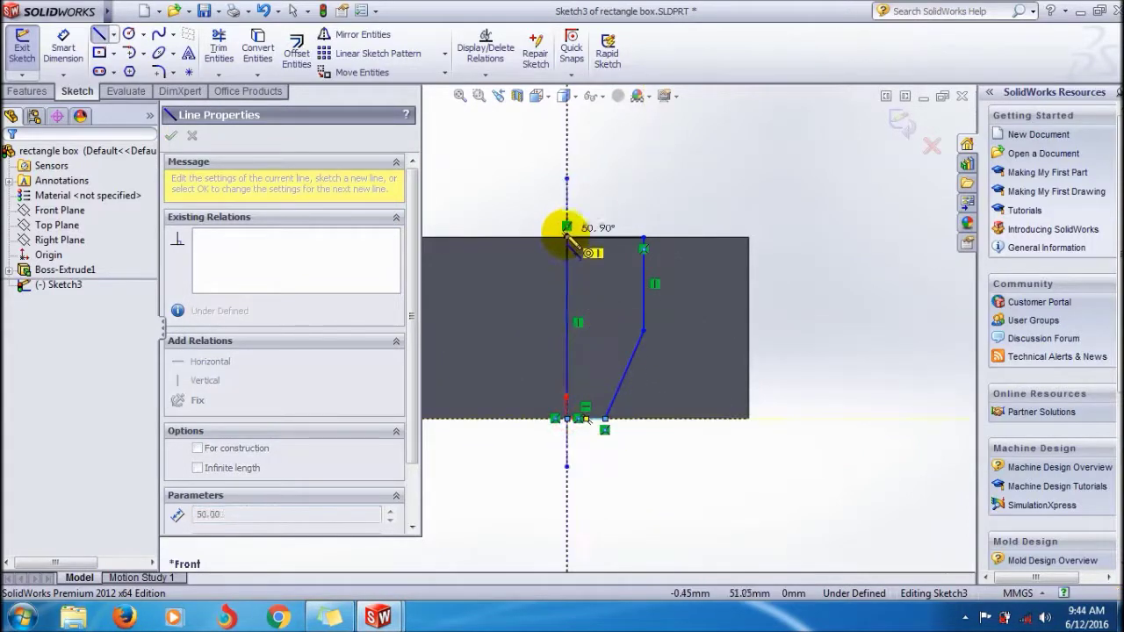
{"action": "left_click", "coordinate": [619, 235]}
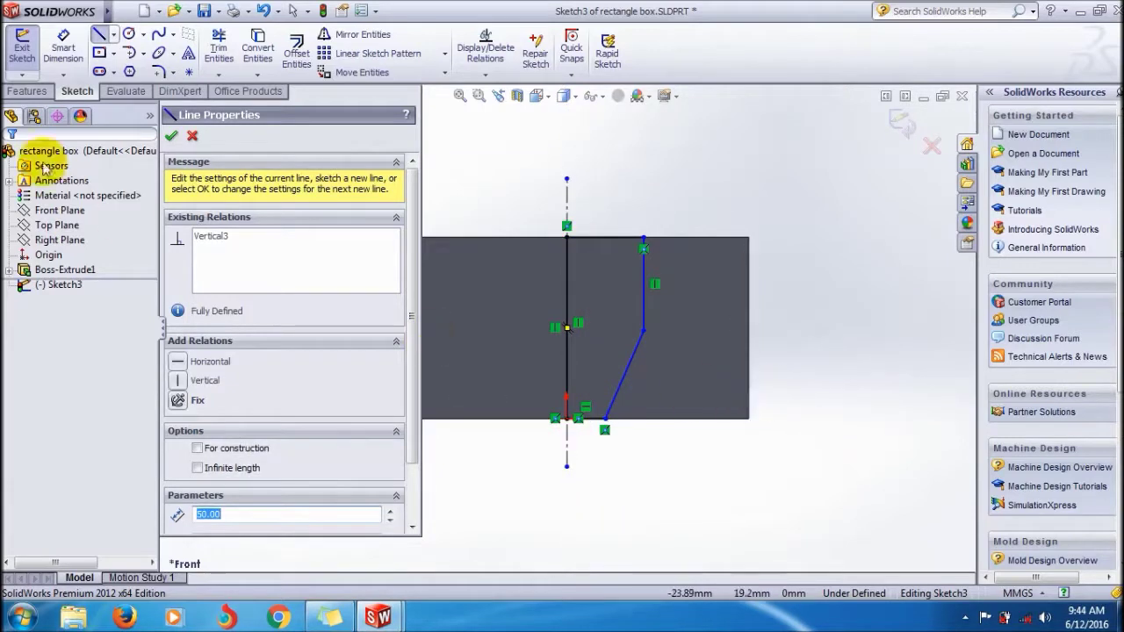
{"action": "left_click", "coordinate": [172, 136]}
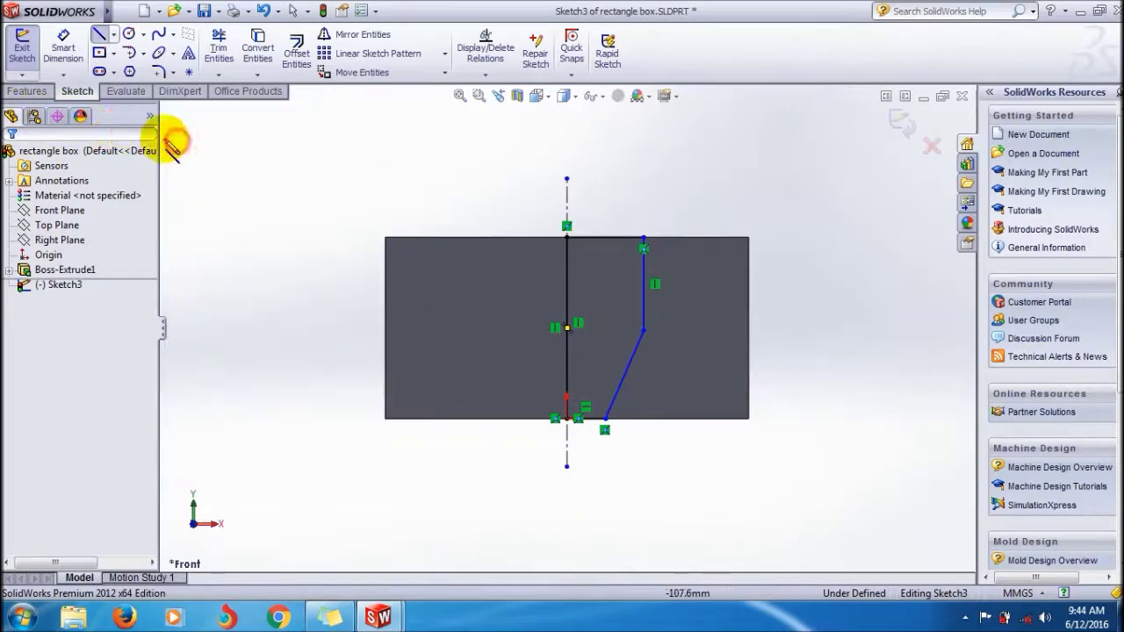
{"action": "left_click", "coordinate": [63, 48]}
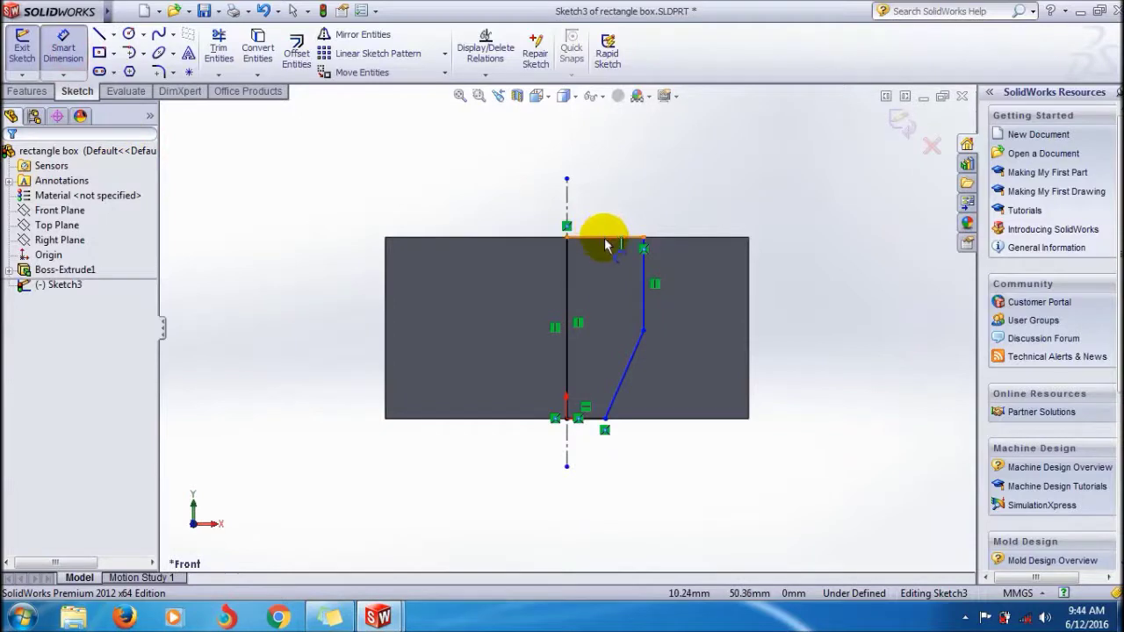
Step: Dimension the profile's top line to 20 mm and its right vertical line to 23 mm
{"action": "left_click", "coordinate": [606, 237]}
{"action": "left_click", "coordinate": [615, 181]}
{"action": "type", "text": "2"}
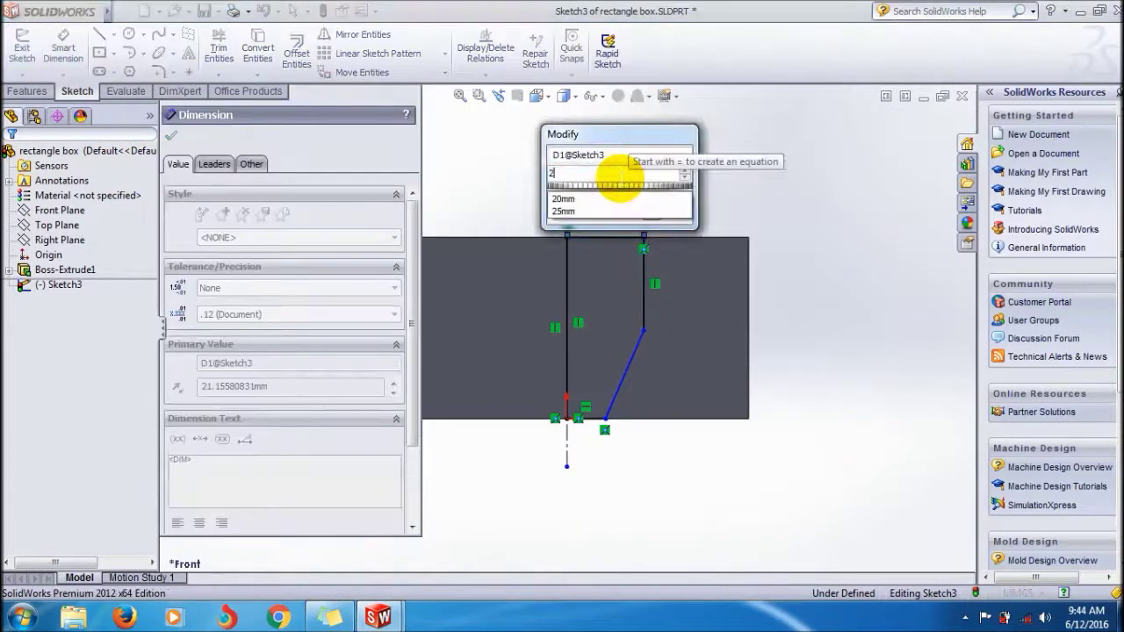
{"action": "type", "text": "0"}
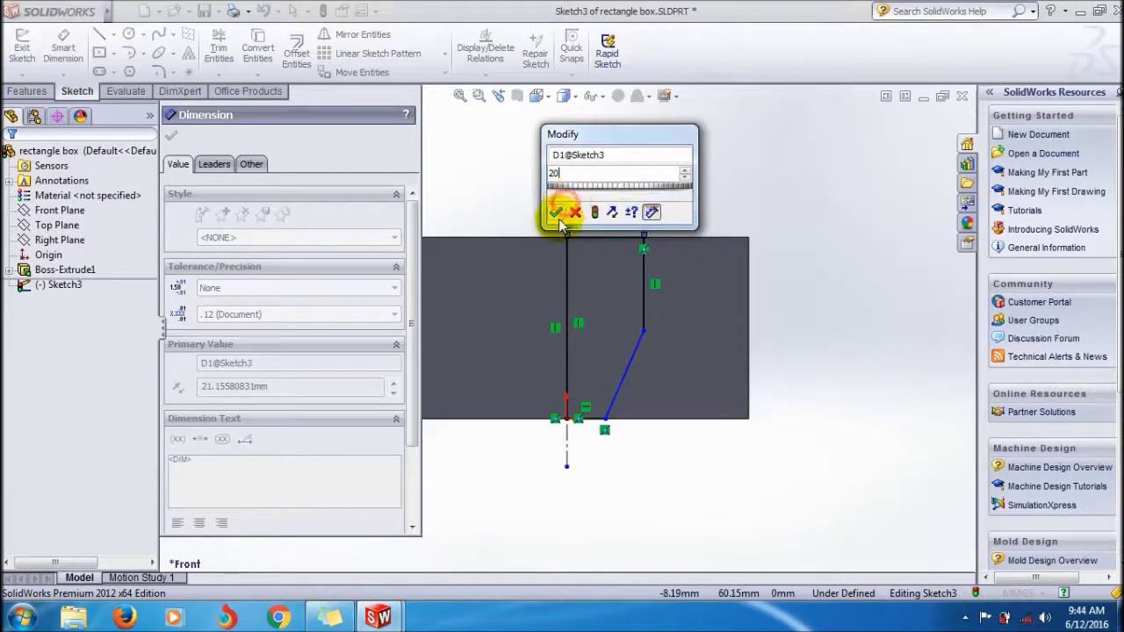
{"action": "left_click", "coordinate": [558, 210]}
{"action": "left_click", "coordinate": [646, 299]}
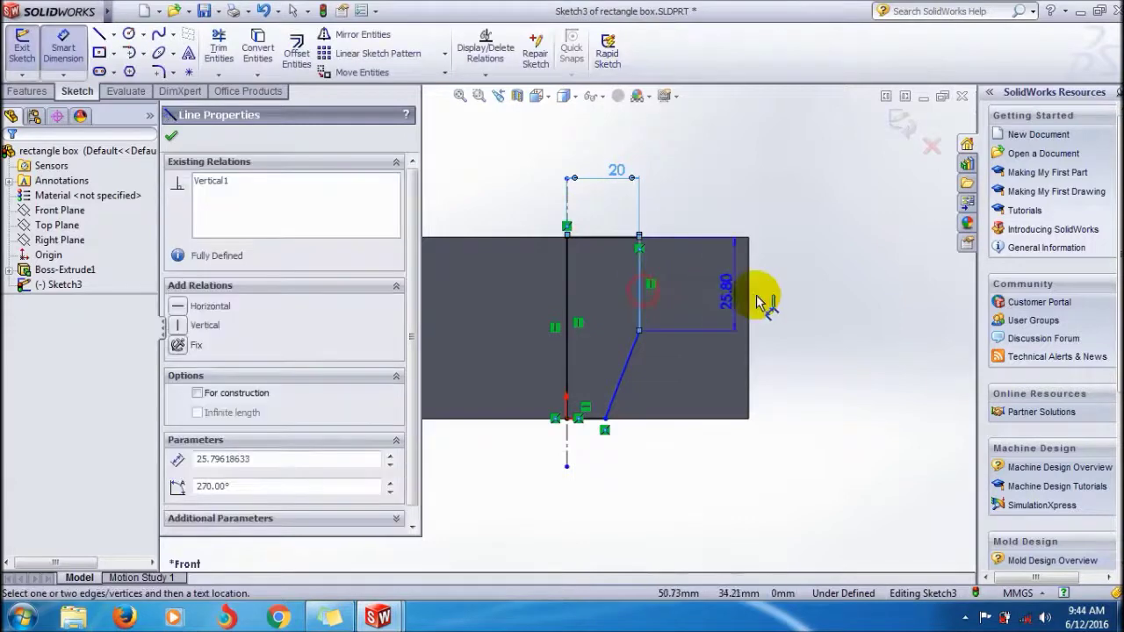
{"action": "left_click", "coordinate": [782, 301]}
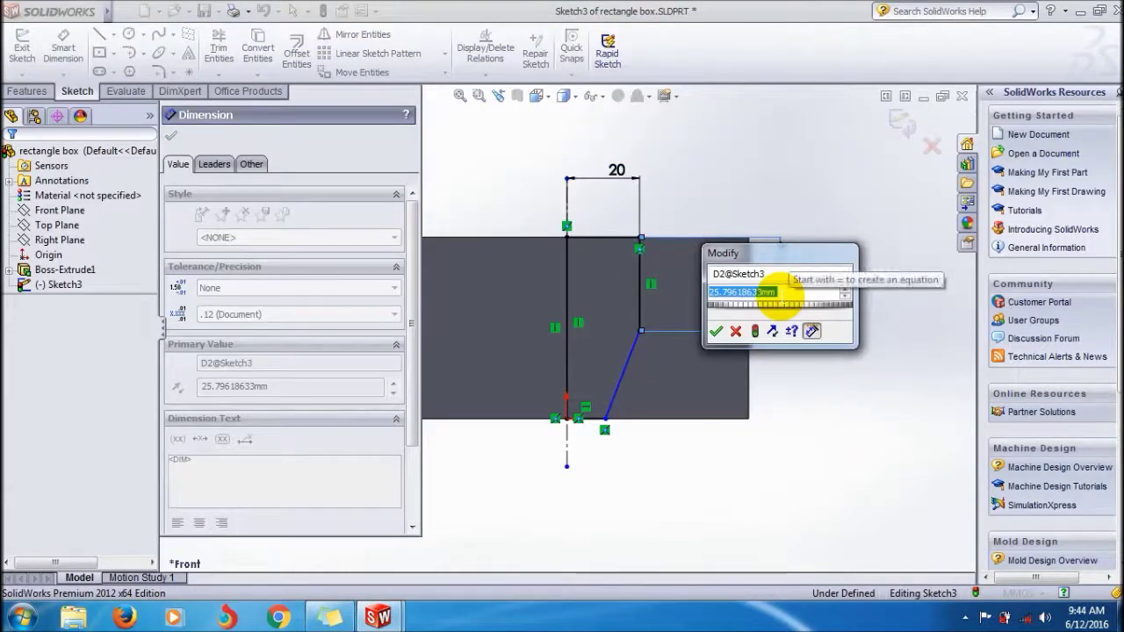
{"action": "type", "text": "23"}
{"action": "left_click", "coordinate": [717, 332]}
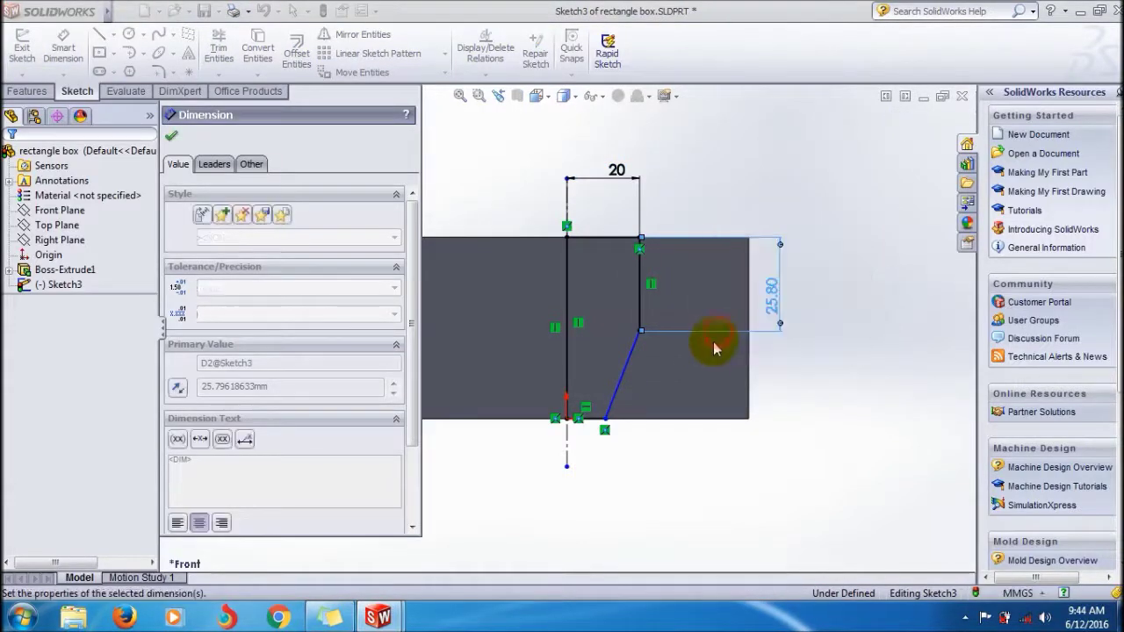
Step: Dimension the bottom line to 13 mm to fully define the sketch
{"action": "left_click", "coordinate": [58, 46]}
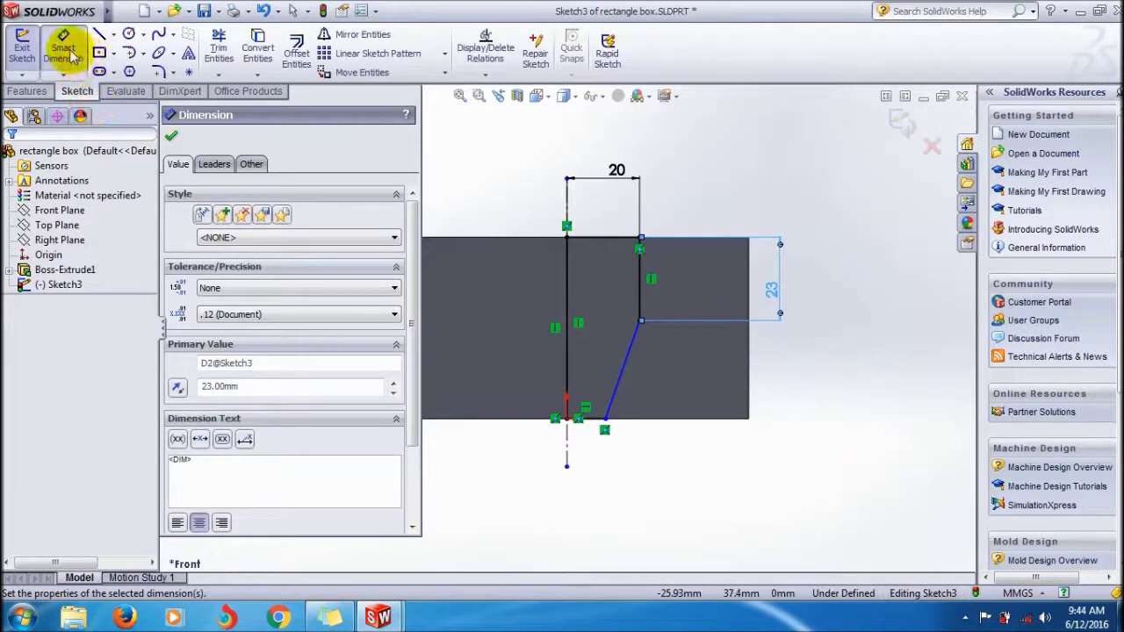
{"action": "left_click", "coordinate": [62, 45]}
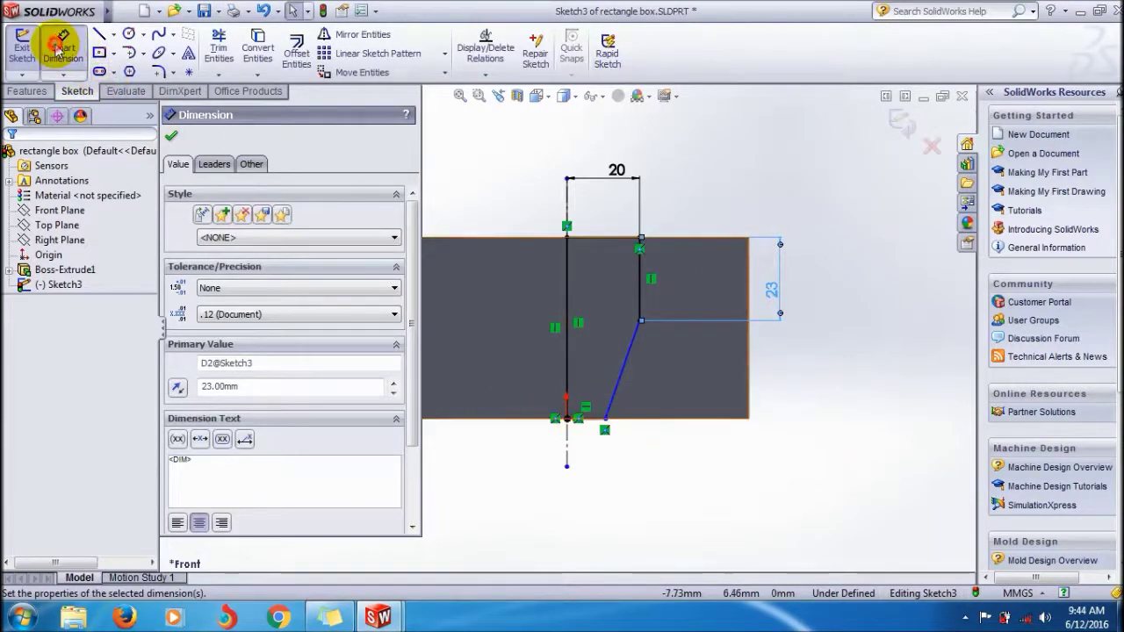
{"action": "left_click", "coordinate": [591, 419]}
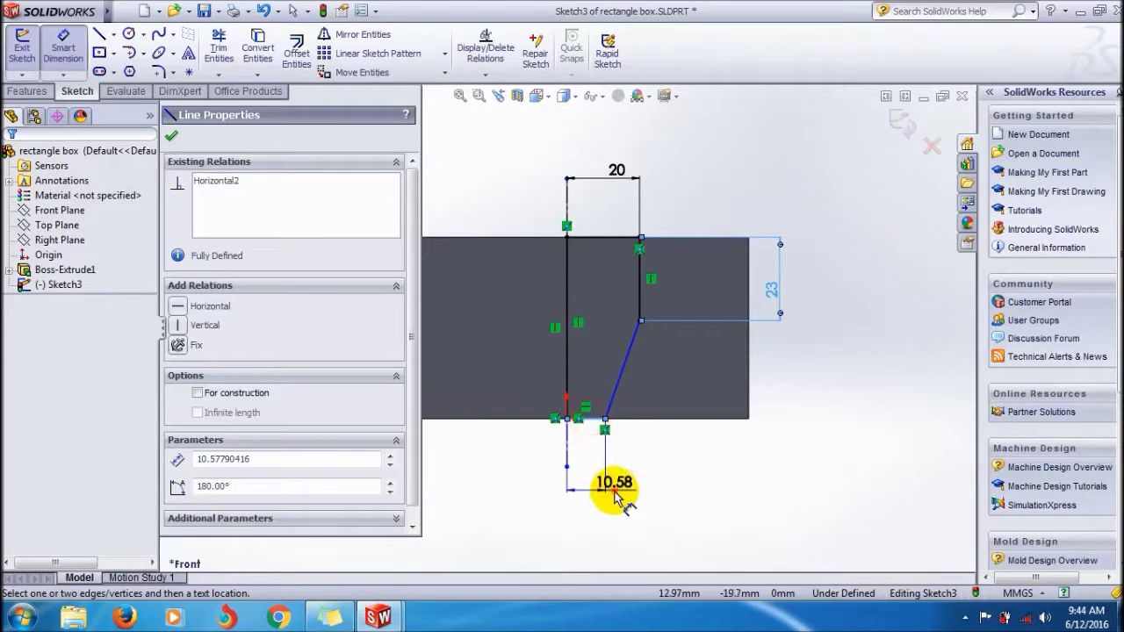
{"action": "left_click", "coordinate": [619, 488]}
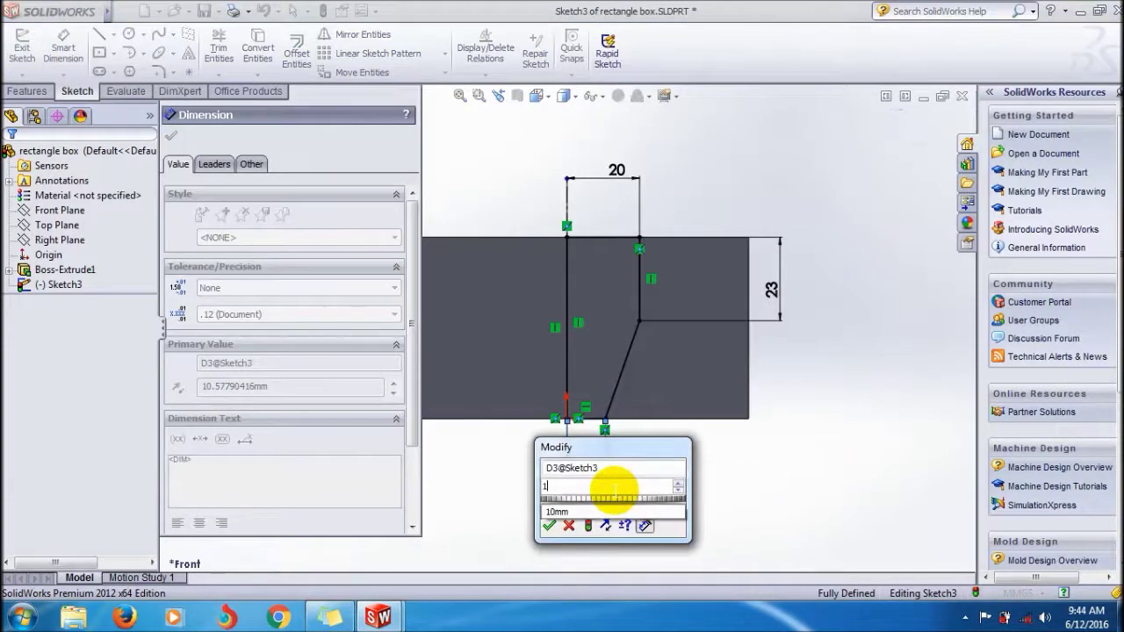
{"action": "type", "text": "13"}
{"action": "left_click", "coordinate": [552, 525]}
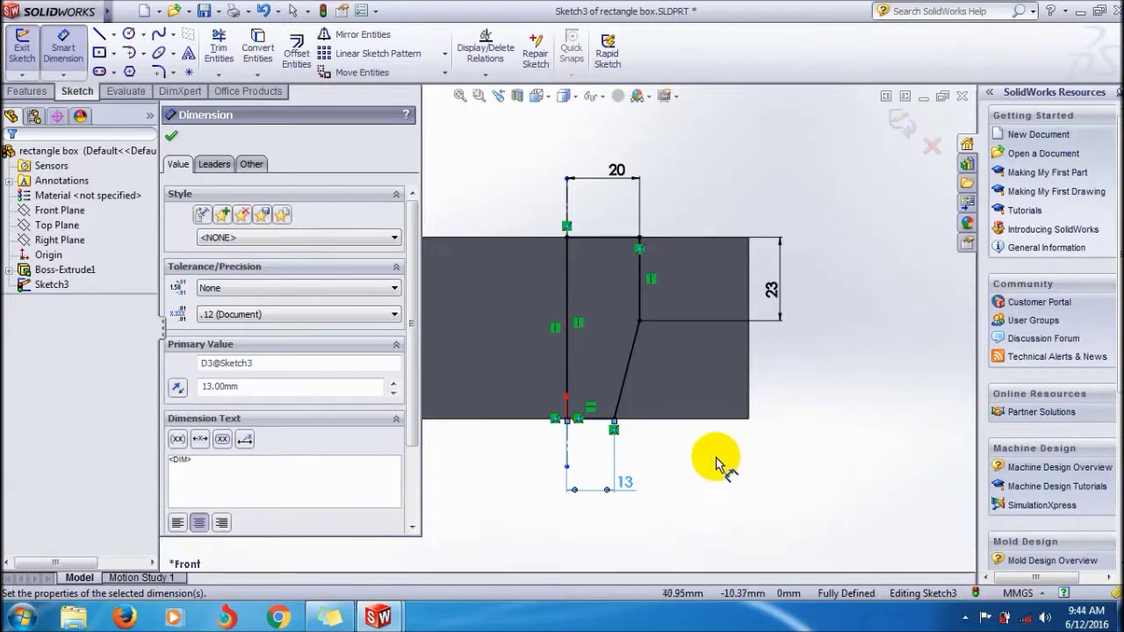
{"action": "left_click", "coordinate": [173, 137]}
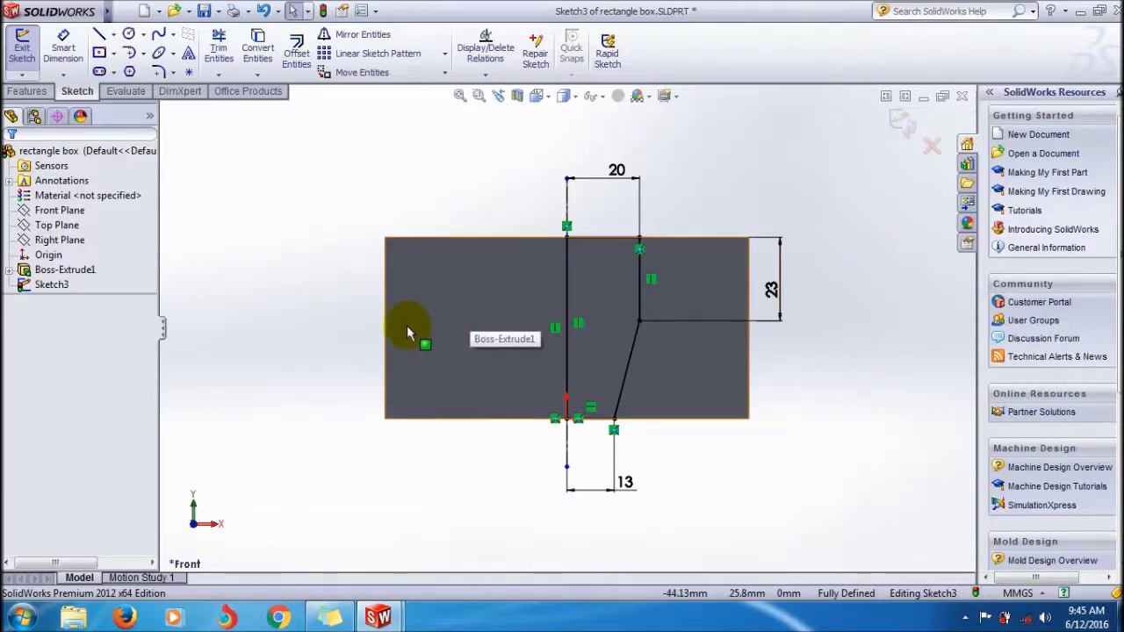
Step: Exit the profile sketch, back out of Revolved Boss, and select Sketch3
{"action": "left_click", "coordinate": [22, 46]}
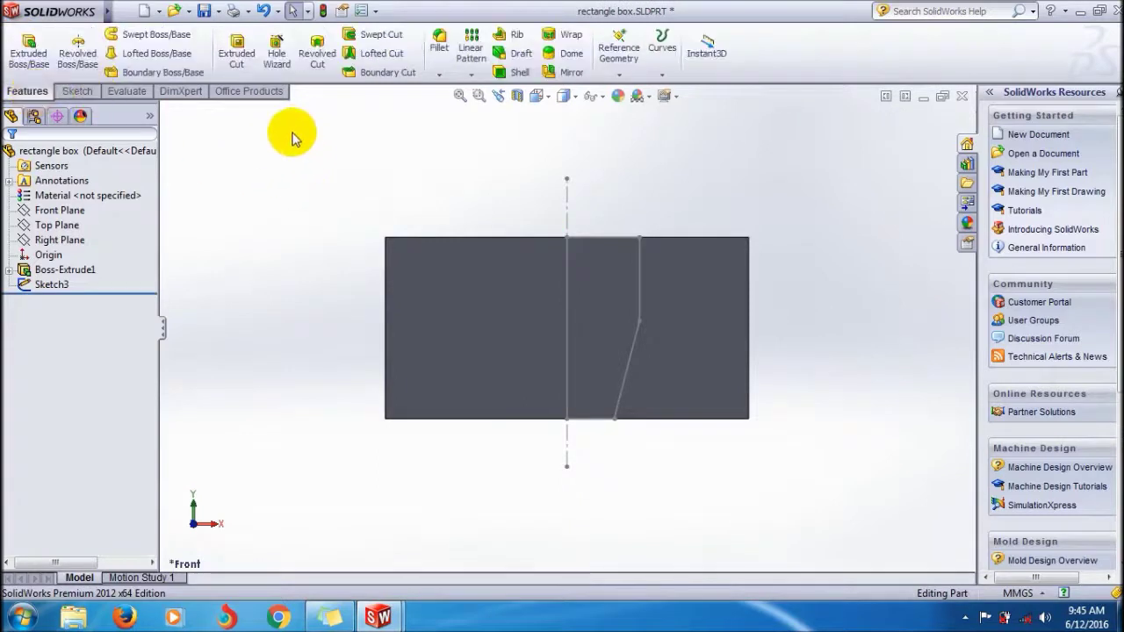
{"action": "left_click", "coordinate": [312, 60]}
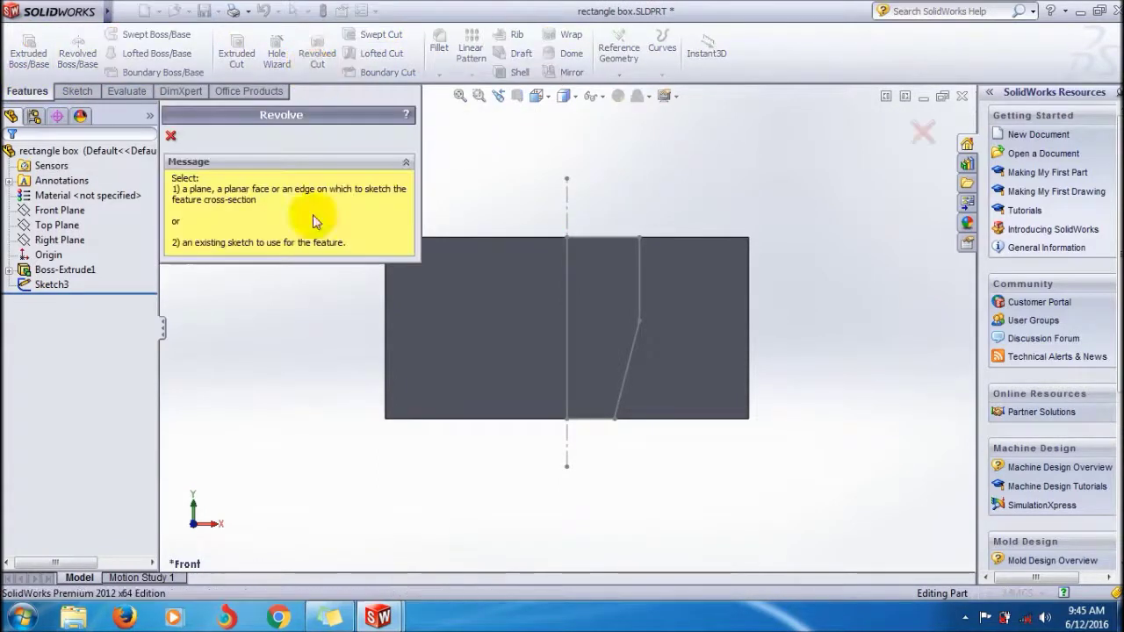
{"action": "left_click", "coordinate": [170, 135]}
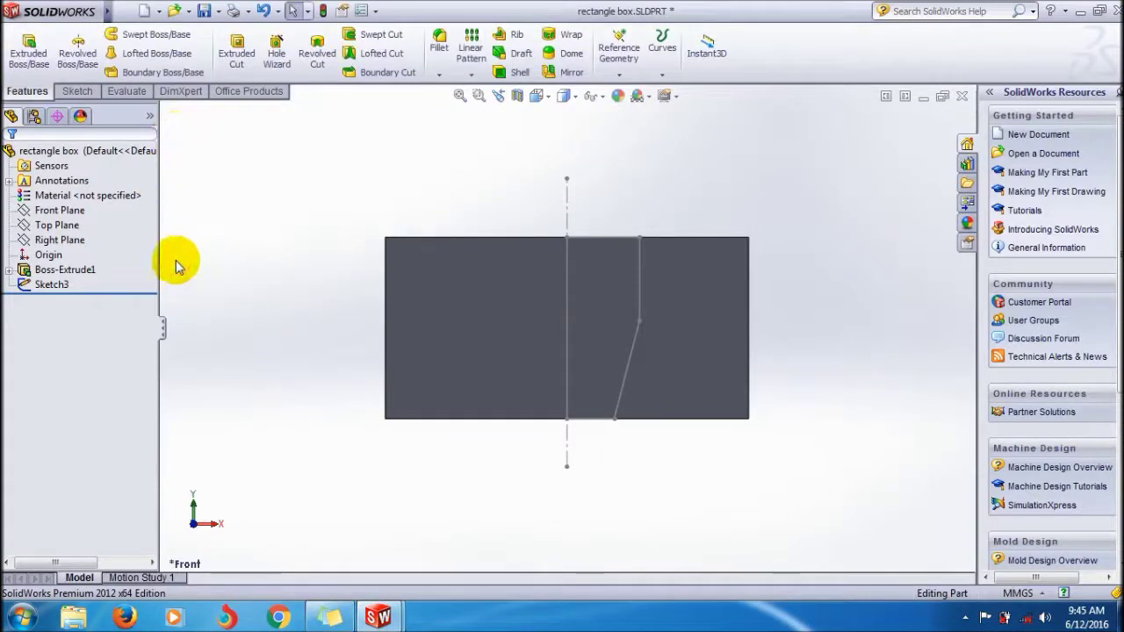
{"action": "left_click", "coordinate": [49, 285]}
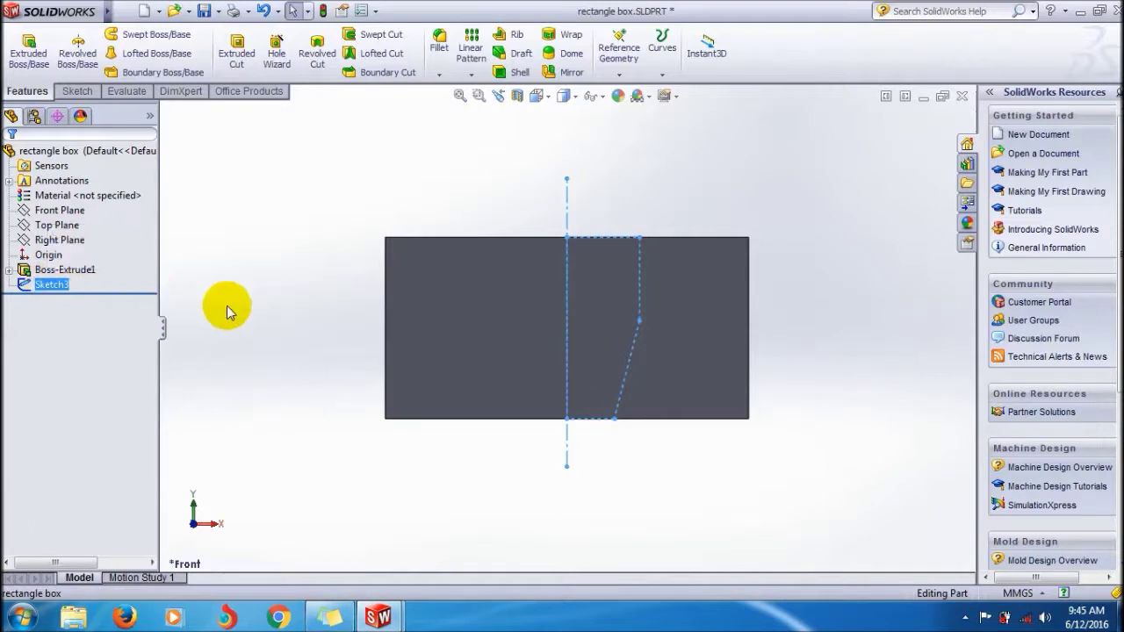
Step: Start a revolved cut from Sketch3 with the end condition left at Blind
{"action": "left_click", "coordinate": [315, 60]}
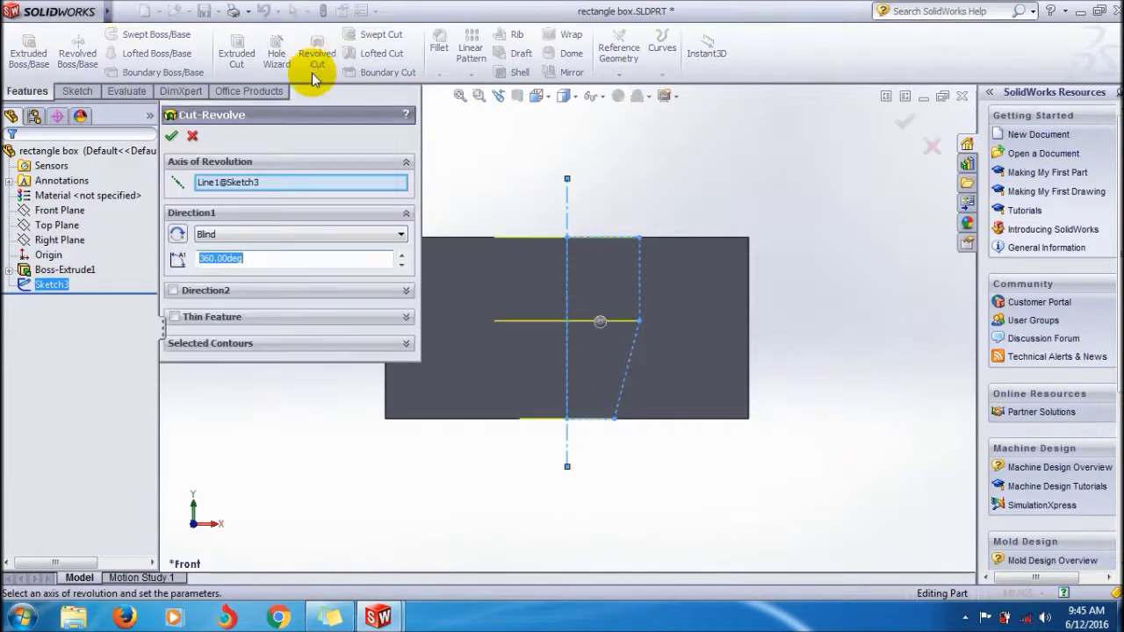
{"action": "mouse_move", "coordinate": [617, 213]}
{"action": "middle_mouse_down"}
{"action": "mouse_move", "coordinate": [628, 303]}
{"action": "mouse_move", "coordinate": [622, 281]}
{"action": "middle_mouse_up"}
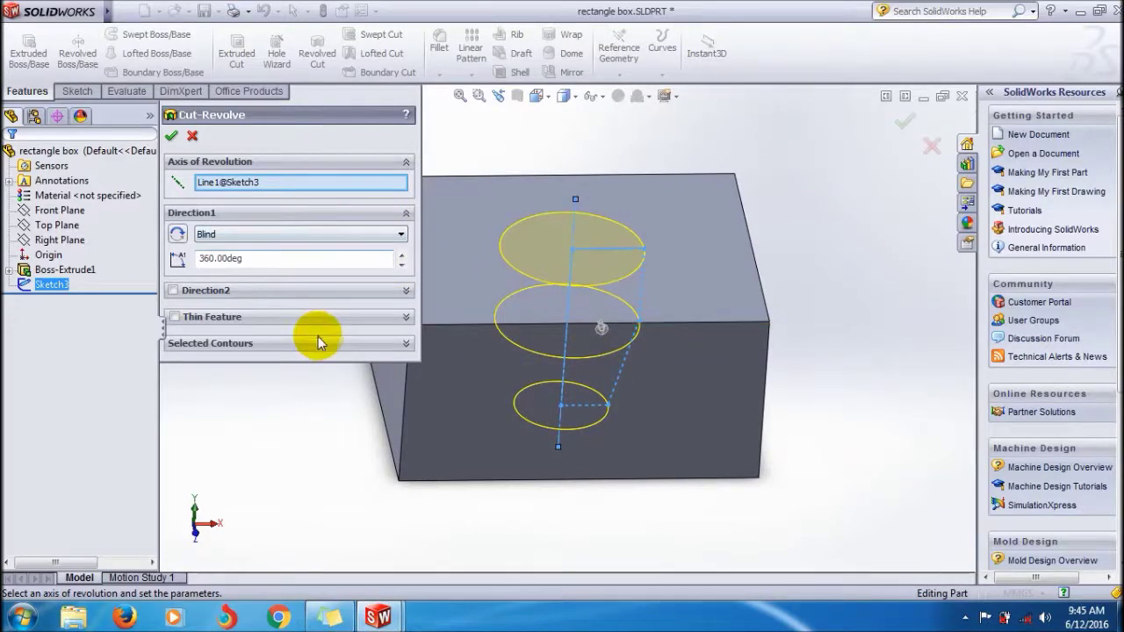
{"action": "left_click", "coordinate": [276, 348]}
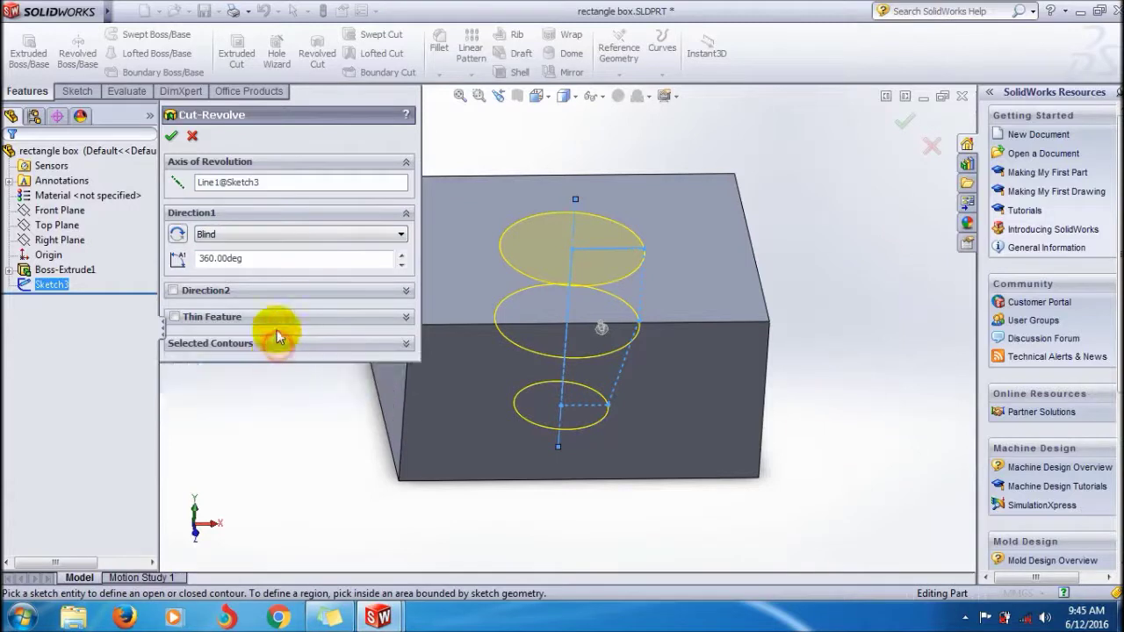
{"action": "left_click", "coordinate": [250, 239]}
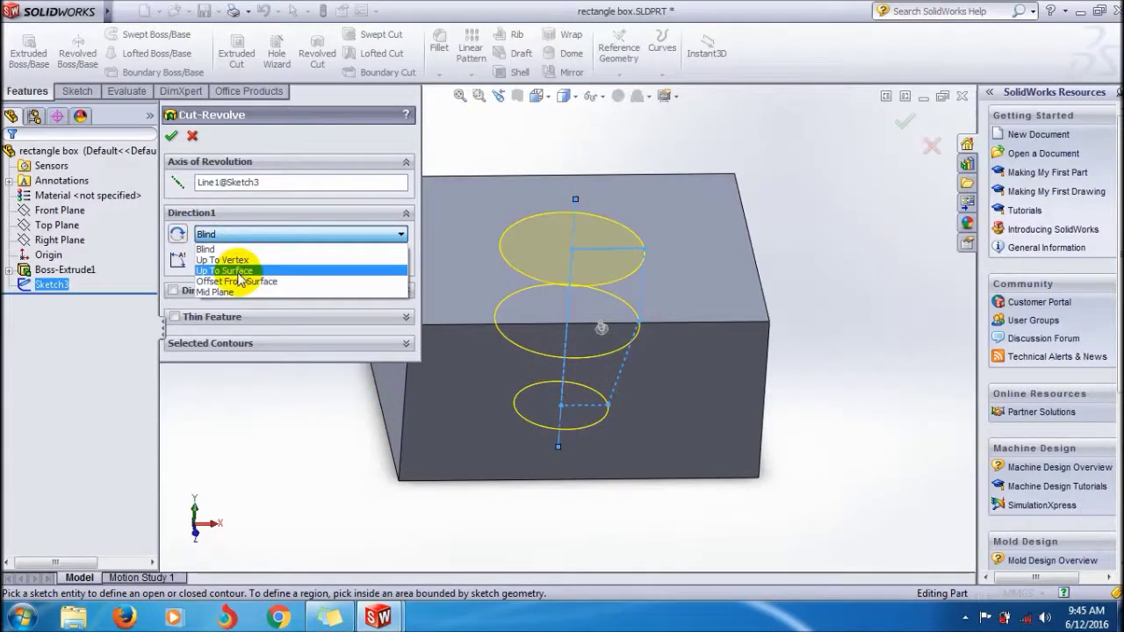
{"action": "left_click", "coordinate": [226, 266]}
{"action": "left_click", "coordinate": [268, 235]}
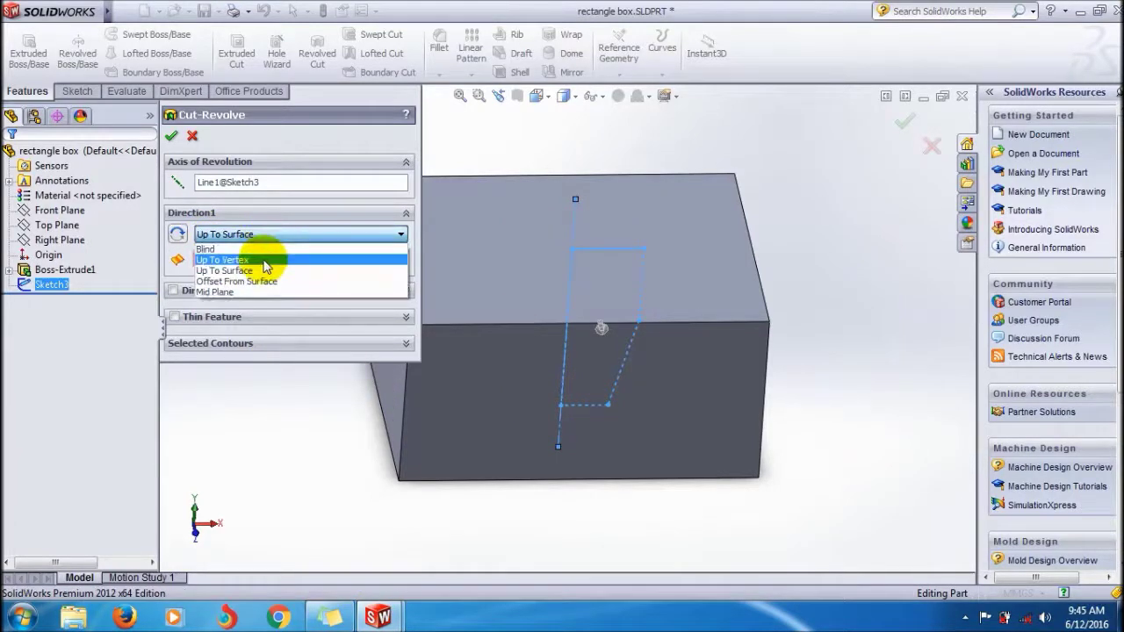
{"action": "left_click", "coordinate": [344, 250]}
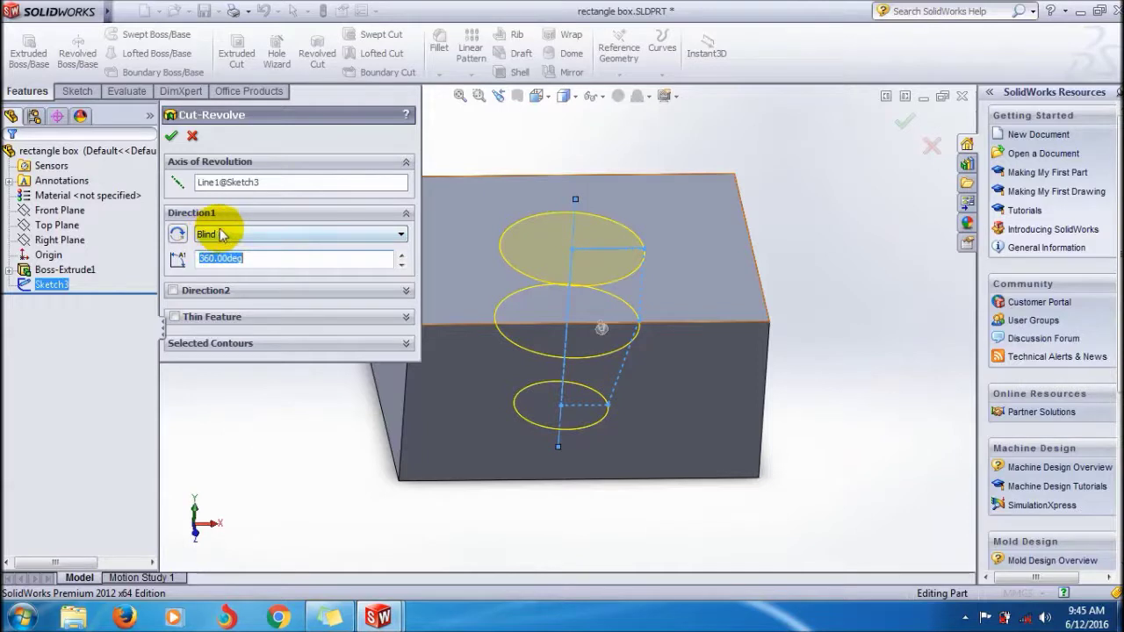
Step: Use Line1@Sketch3 as the axis and apply the 360° revolved cut
{"action": "left_click", "coordinate": [264, 186]}
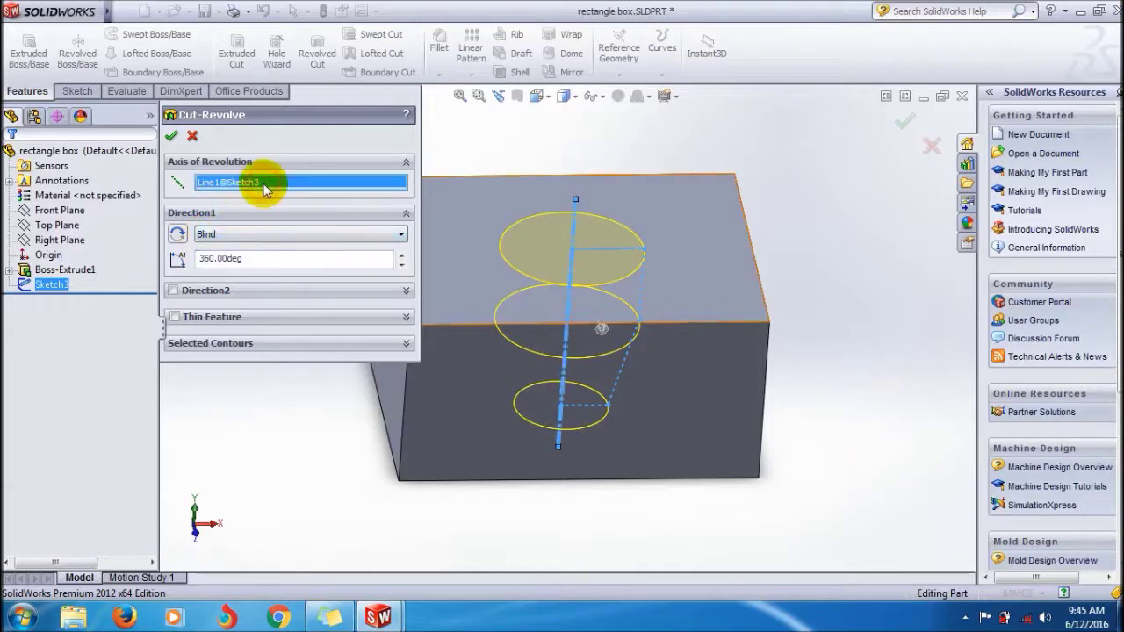
{"action": "left_click", "coordinate": [575, 214]}
{"action": "left_click", "coordinate": [207, 182]}
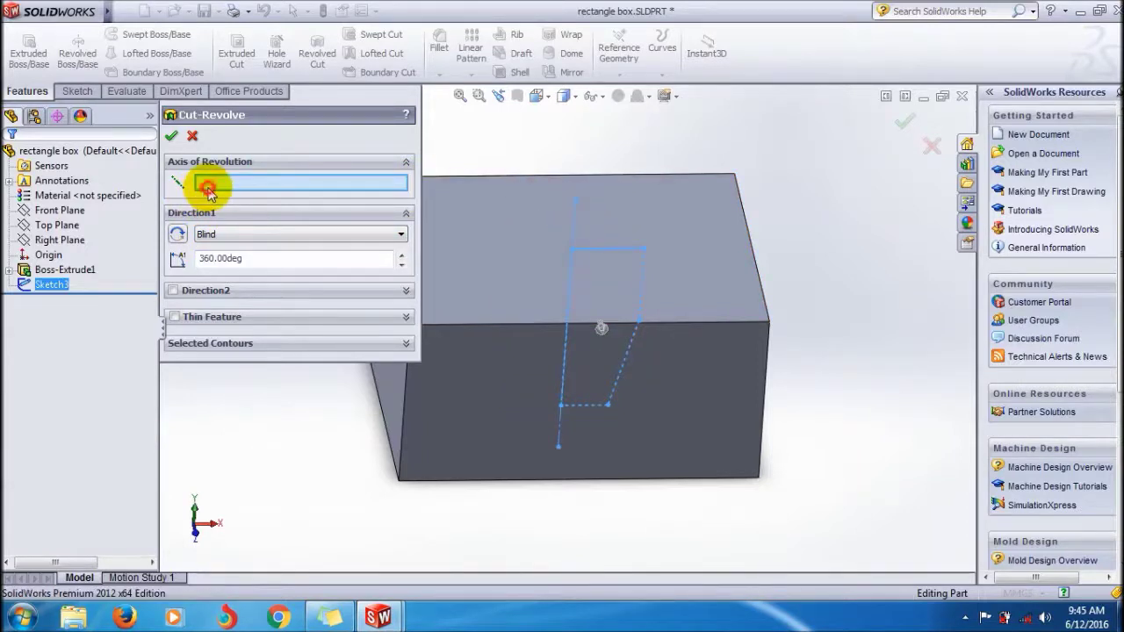
{"action": "left_click", "coordinate": [355, 191]}
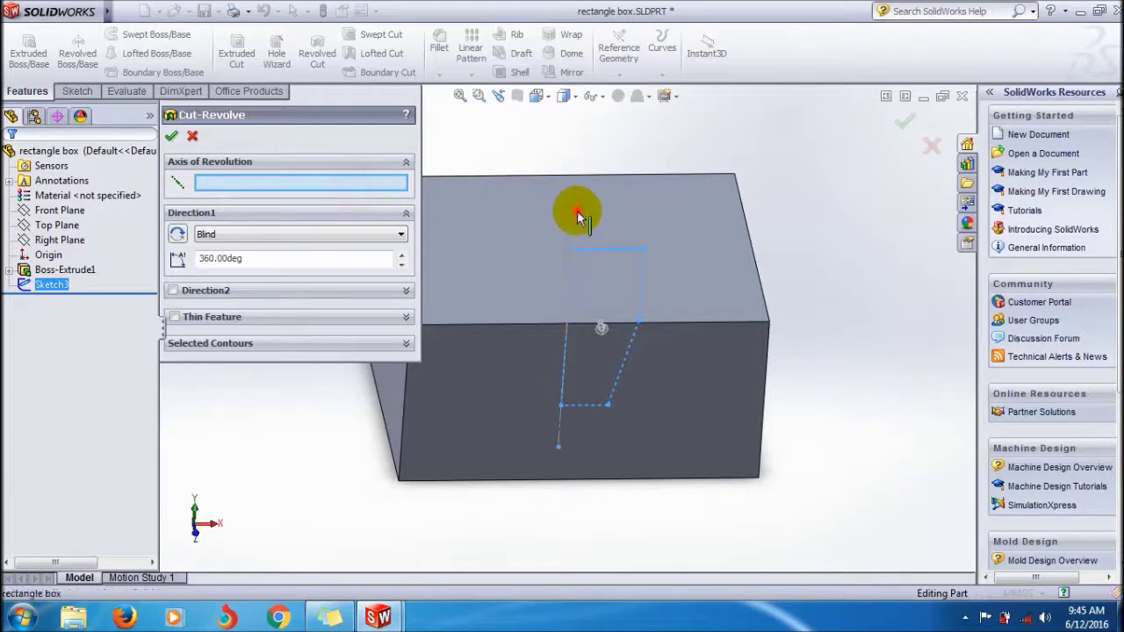
{"action": "left_click", "coordinate": [577, 213]}
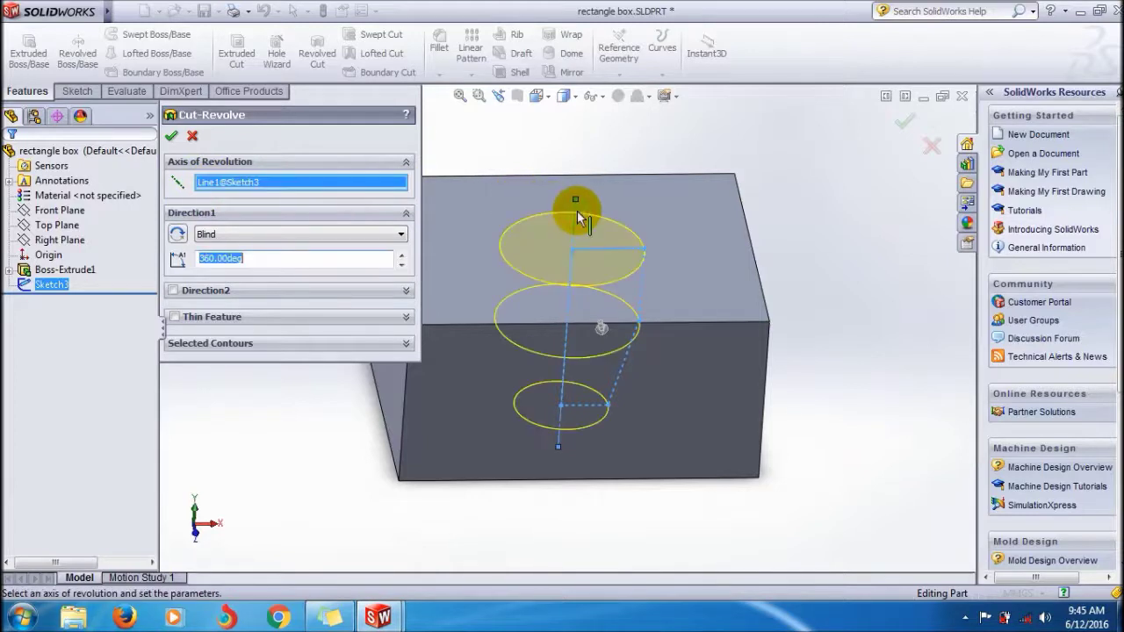
{"action": "left_click", "coordinate": [171, 138]}
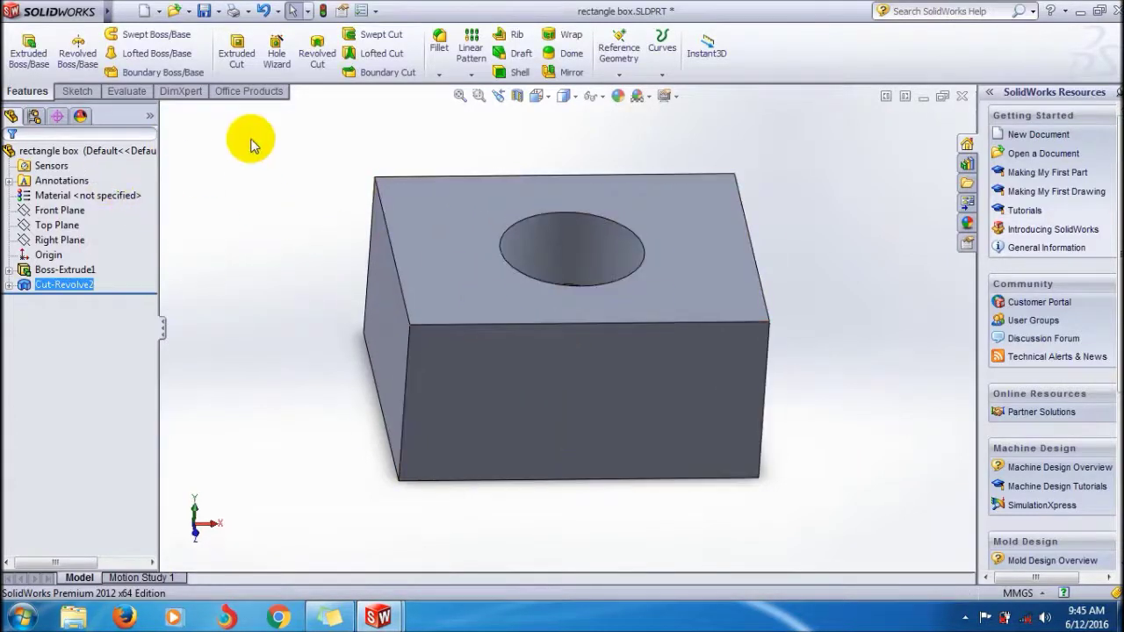
Step: Inspect the hole in a section view through the front face, then close it and undo the cut
{"action": "mouse_move", "coordinate": [489, 339]}
{"action": "middle_mouse_down"}
{"action": "mouse_move", "coordinate": [509, 308]}
{"action": "mouse_move", "coordinate": [532, 341]}
{"action": "middle_mouse_up"}
{"action": "left_click", "coordinate": [534, 345]}
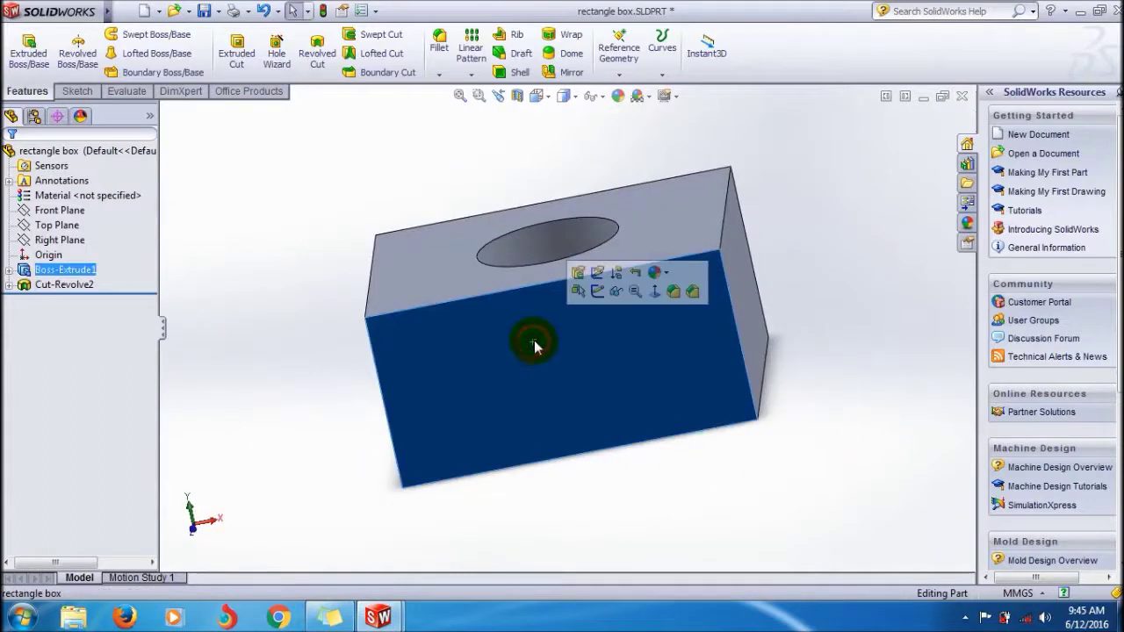
{"action": "left_click", "coordinate": [518, 95]}
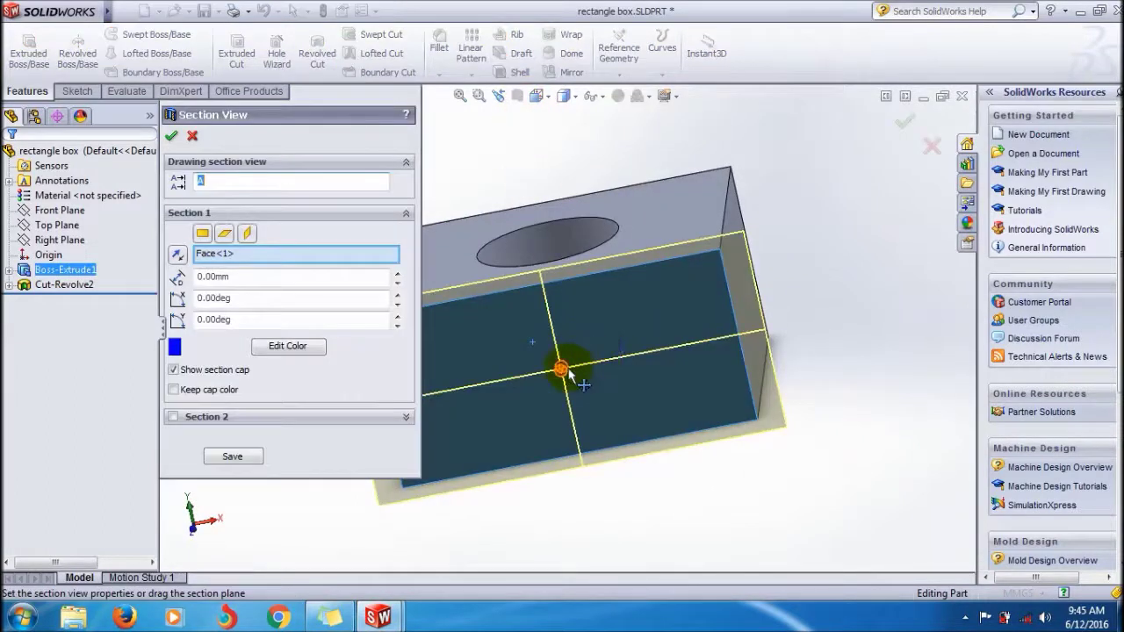
{"action": "left_click_drag", "start_coordinate": [562, 369], "coordinate": [692, 366]}
{"action": "mouse_move", "coordinate": [692, 367]}
{"action": "middle_mouse_down"}
{"action": "mouse_move", "coordinate": [808, 325]}
{"action": "mouse_move", "coordinate": [816, 333]}
{"action": "mouse_move", "coordinate": [712, 439]}
{"action": "mouse_move", "coordinate": [733, 440]}
{"action": "mouse_move", "coordinate": [723, 360]}
{"action": "mouse_move", "coordinate": [753, 346]}
{"action": "middle_mouse_up"}
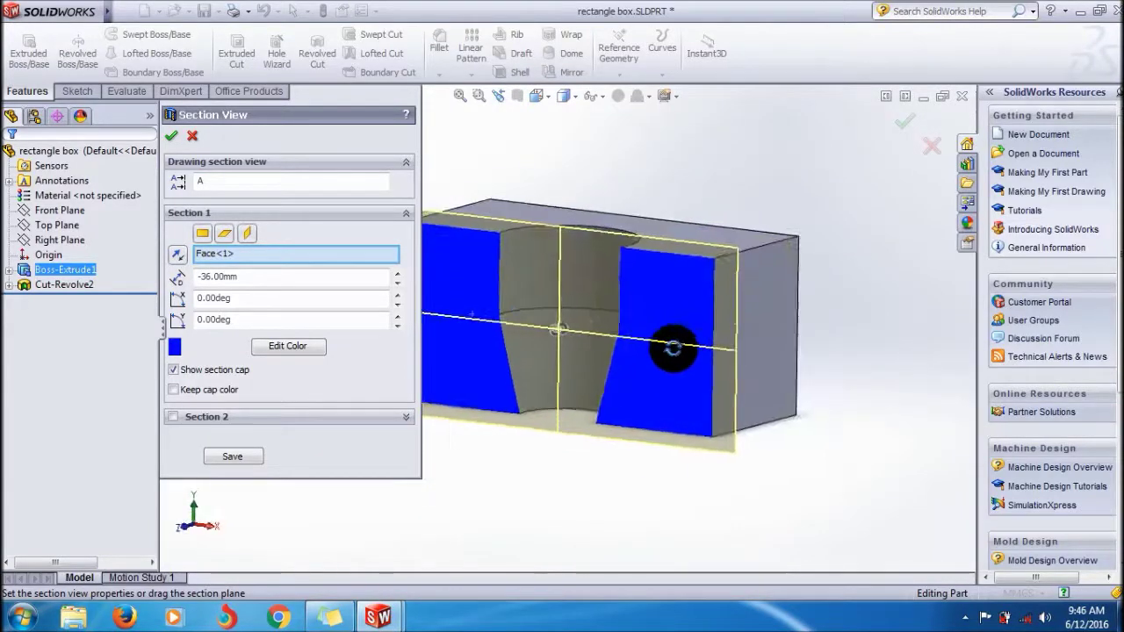
{"action": "left_click", "coordinate": [172, 139]}
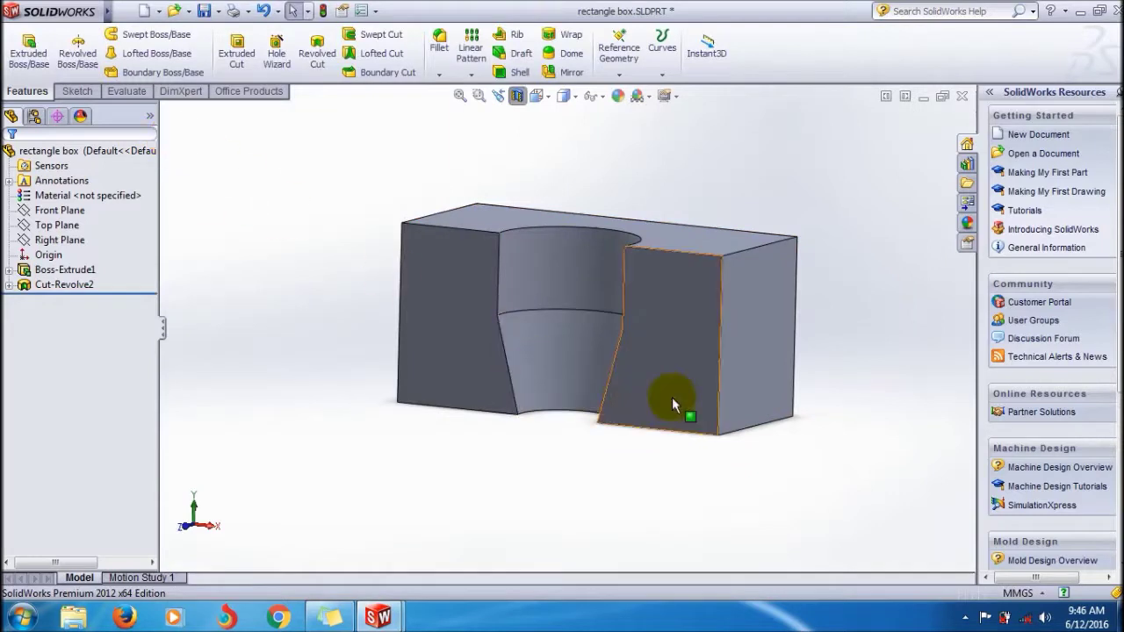
{"action": "key", "text": "ctrl+z"}
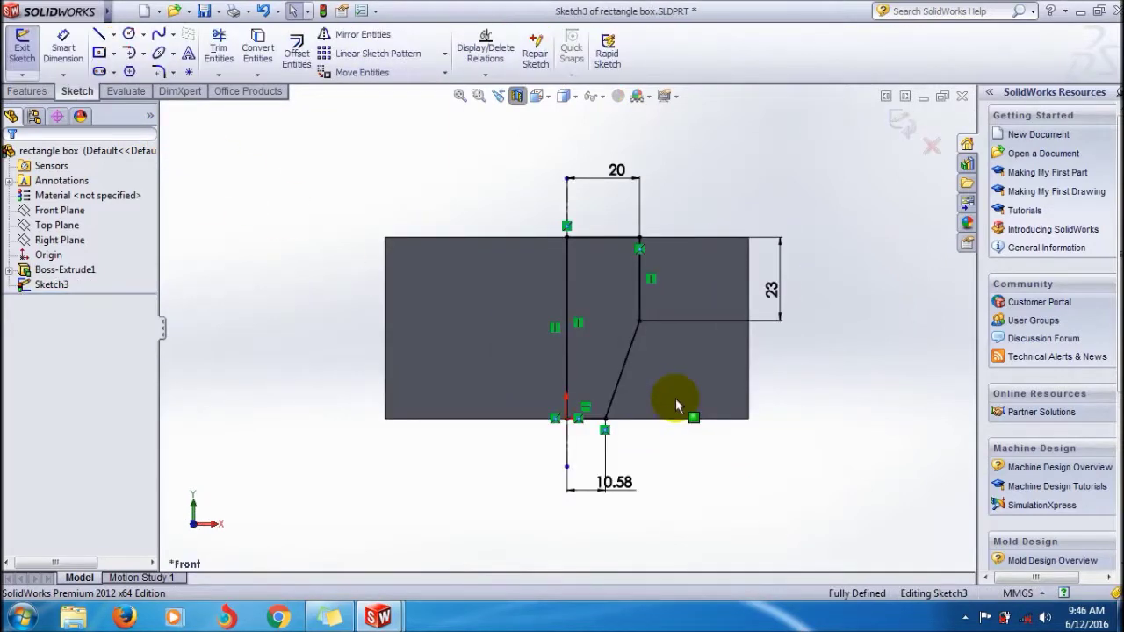
Step: Undo the remaining hole-profile sketch geometry and view the box's front face straight on
{"action": "key", "text": "ctrl+z"}
{"action": "key", "text": "ctrl+z"}
{"action": "key", "text": "ctrl+z"}
{"action": "key", "text": "ctrl+z"}
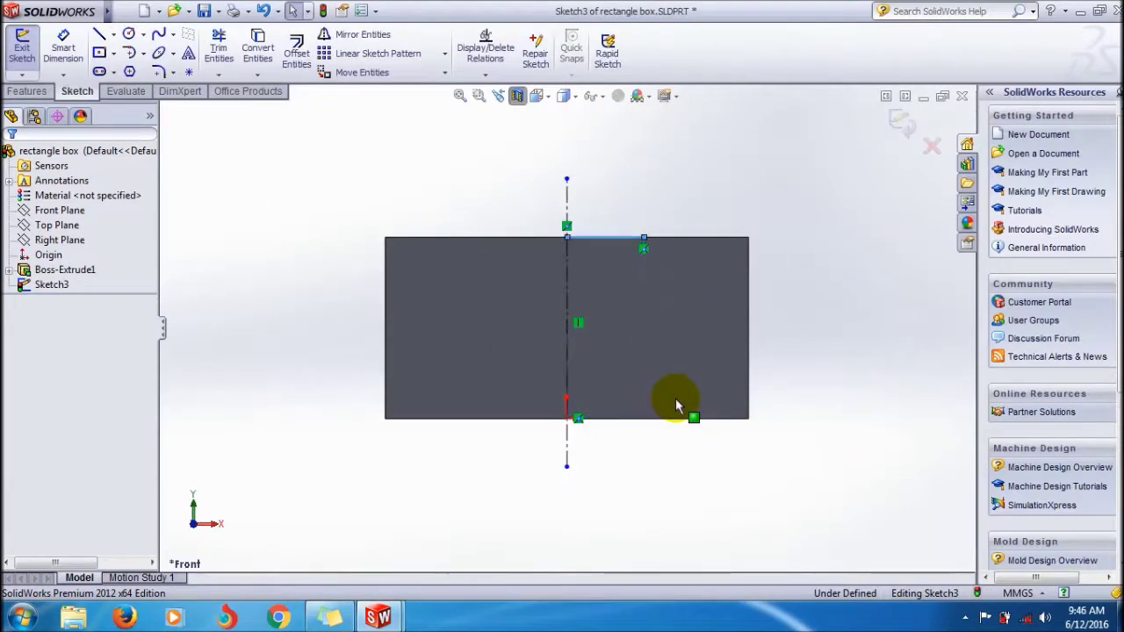
{"action": "key", "text": "ctrl+z"}
{"action": "key", "text": "ctrl+z"}
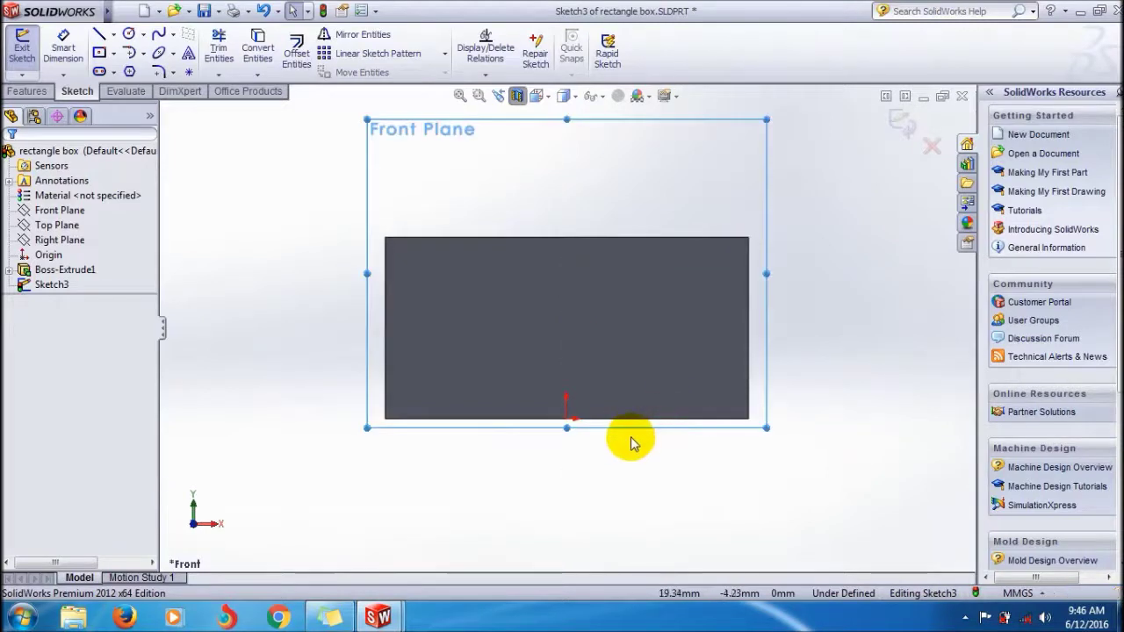
{"action": "key", "text": "ctrl+z"}
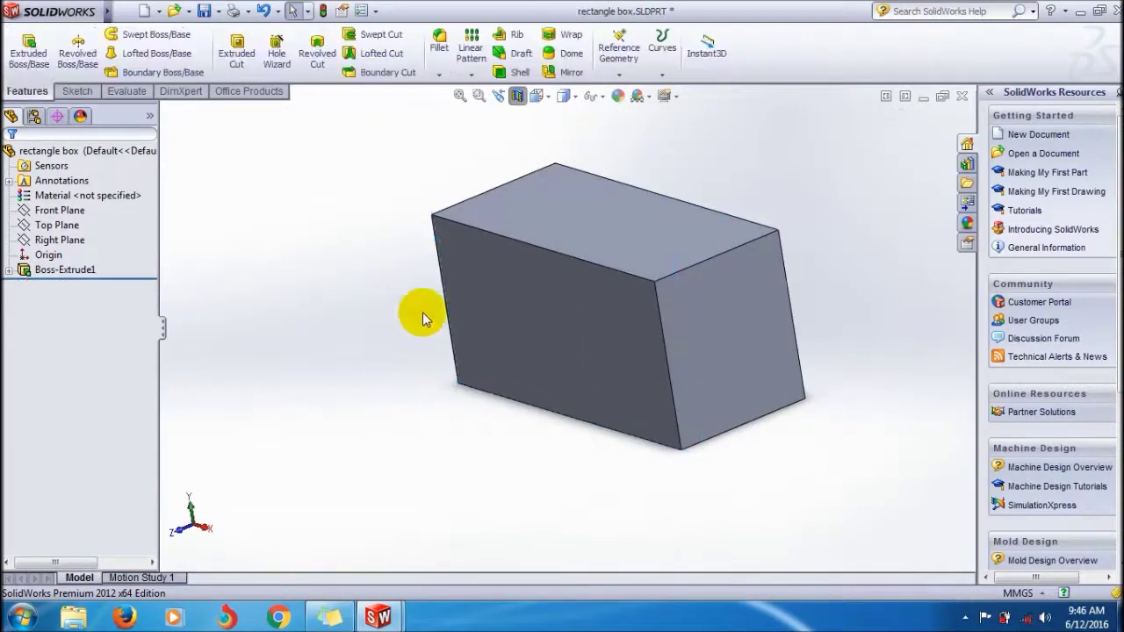
{"action": "left_click", "coordinate": [498, 95]}
{"action": "right_click", "coordinate": [415, 340]}
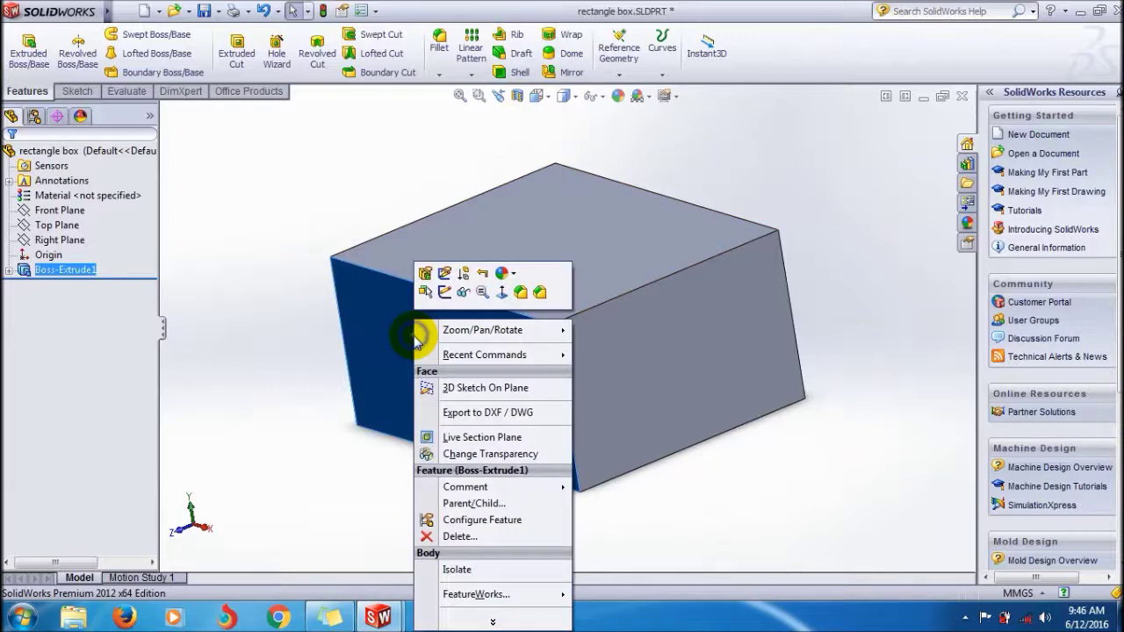
{"action": "left_click", "coordinate": [501, 292]}
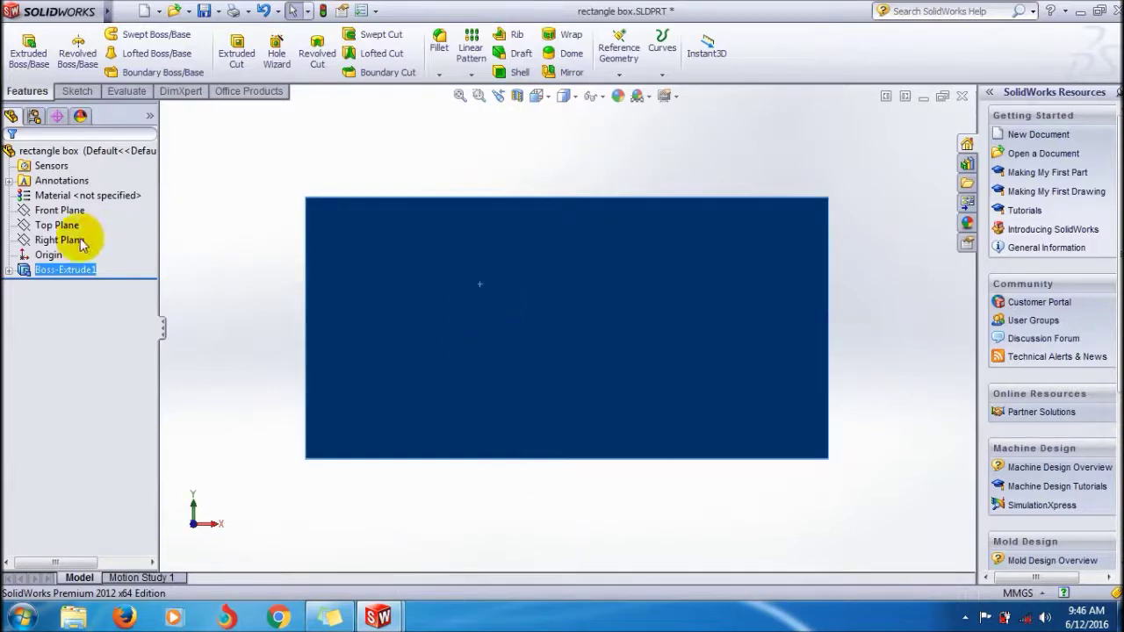
{"action": "left_click", "coordinate": [93, 98]}
Step: Start a sketch on the front face with a centerline from the origin to the top edge
{"action": "left_click", "coordinate": [99, 33]}
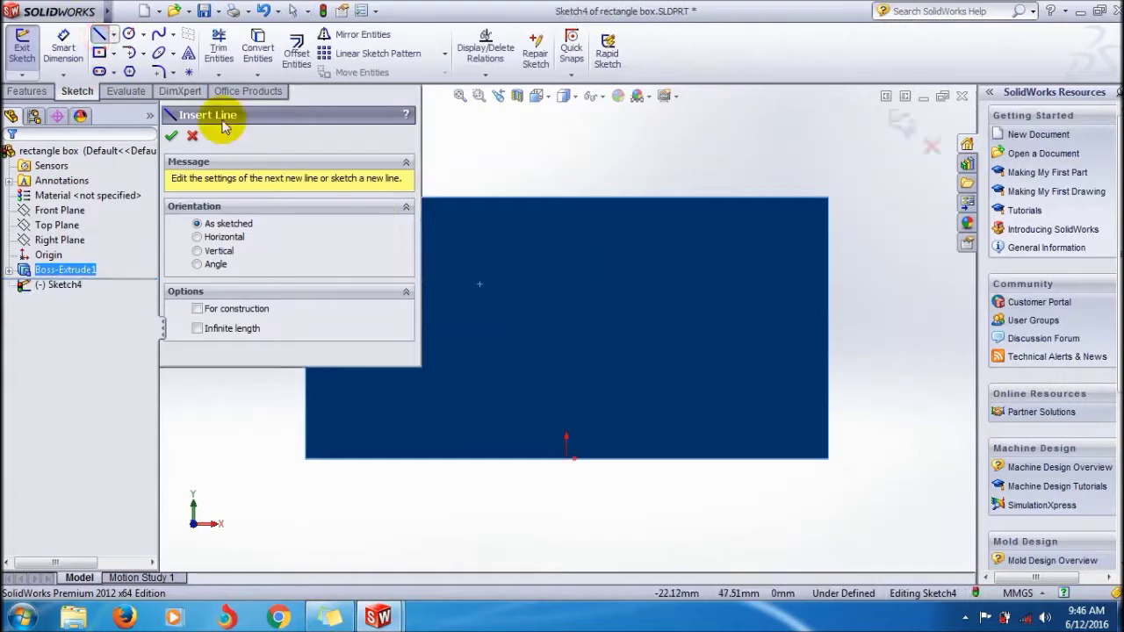
{"action": "left_click", "coordinate": [128, 34]}
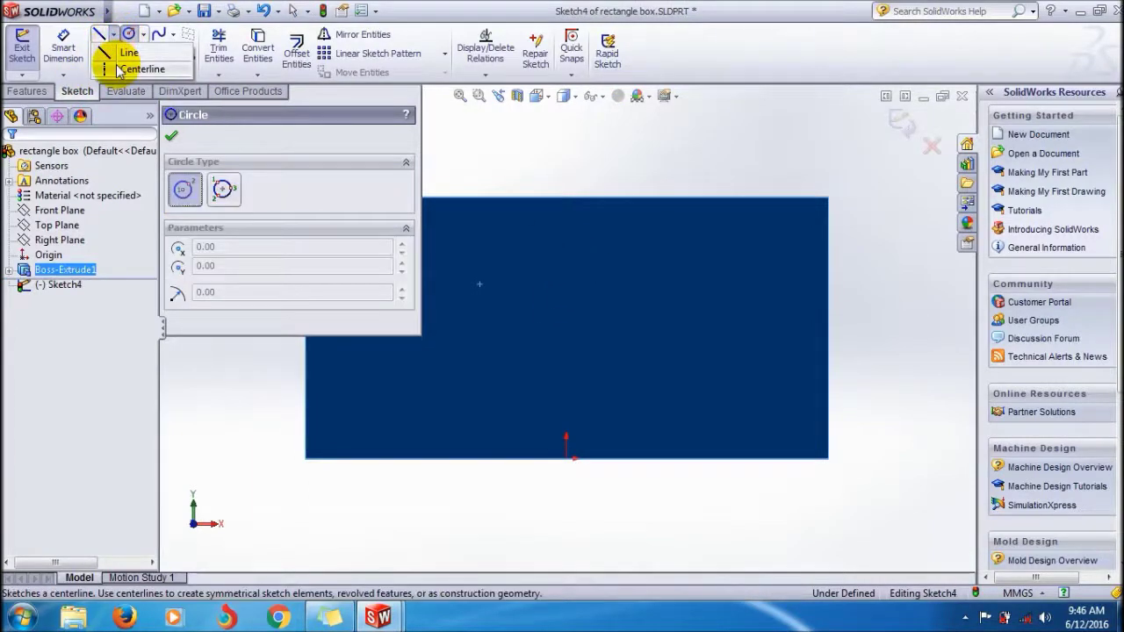
{"action": "left_click", "coordinate": [123, 70]}
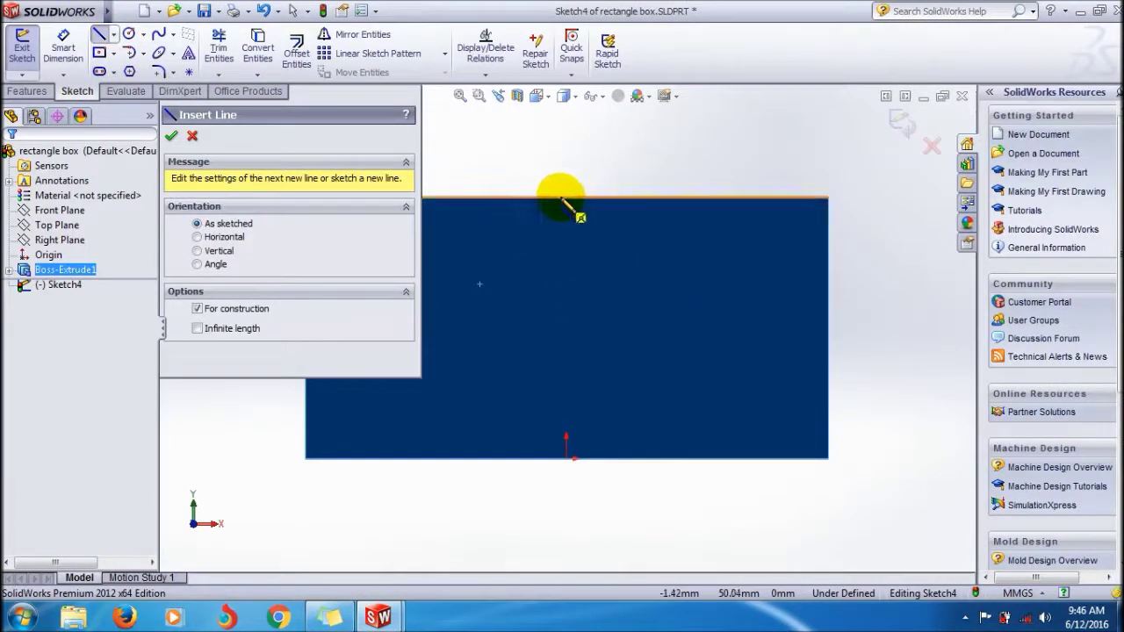
{"action": "left_click", "coordinate": [569, 457]}
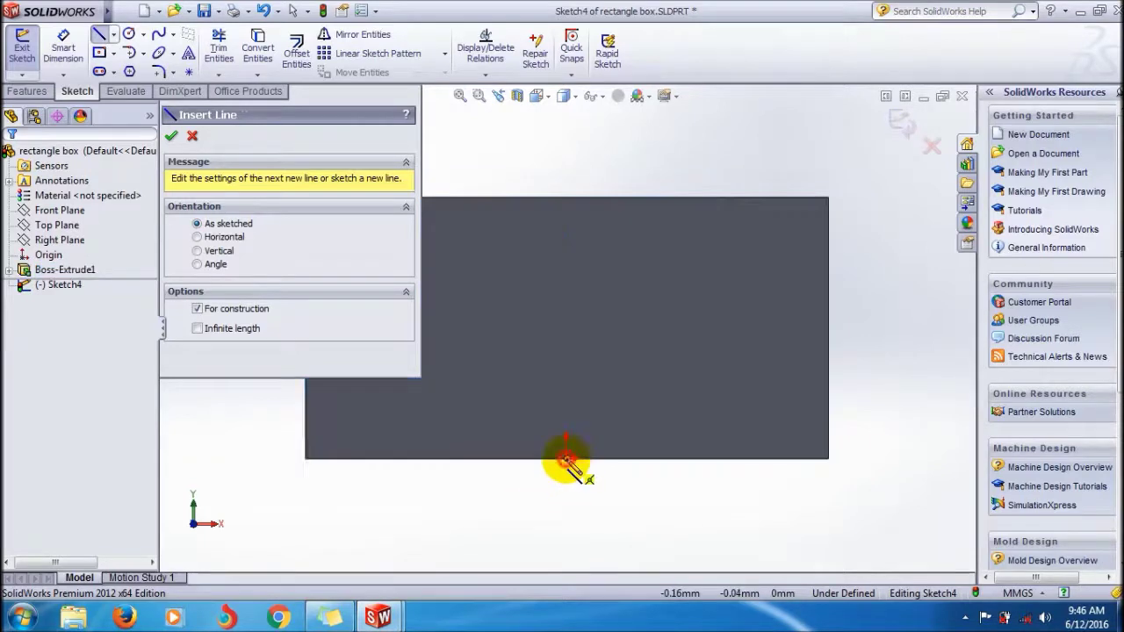
{"action": "left_click", "coordinate": [567, 196]}
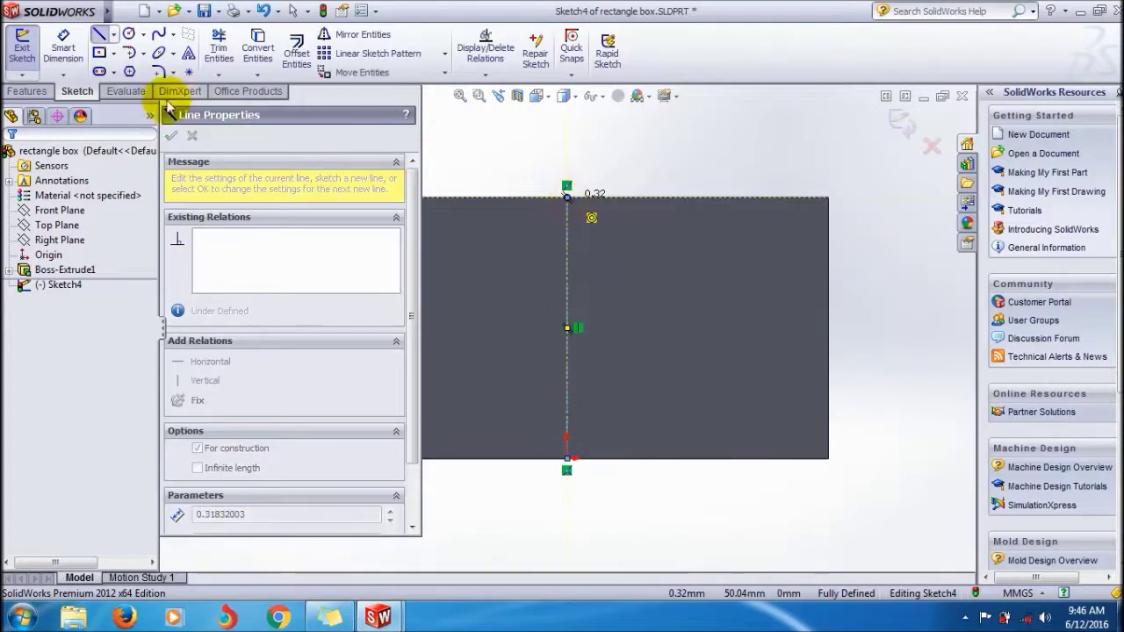
{"action": "left_click", "coordinate": [100, 41]}
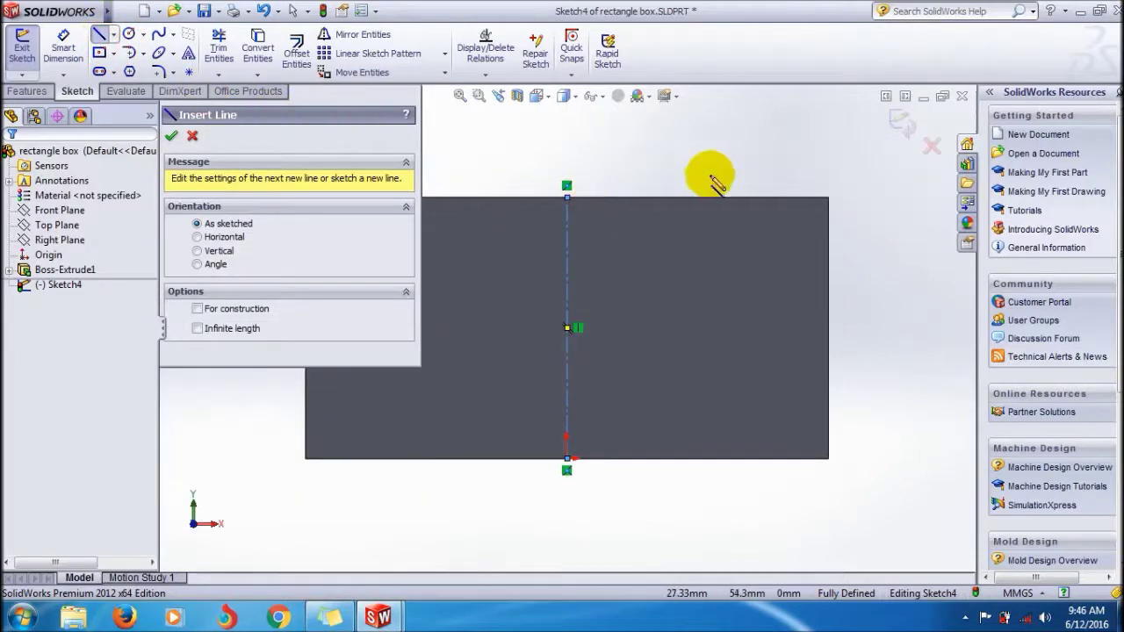
Step: Draw the closed stepped, tapered profile beside the centerline and exit the sketch
{"action": "left_click", "coordinate": [567, 197]}
{"action": "left_click", "coordinate": [676, 198]}
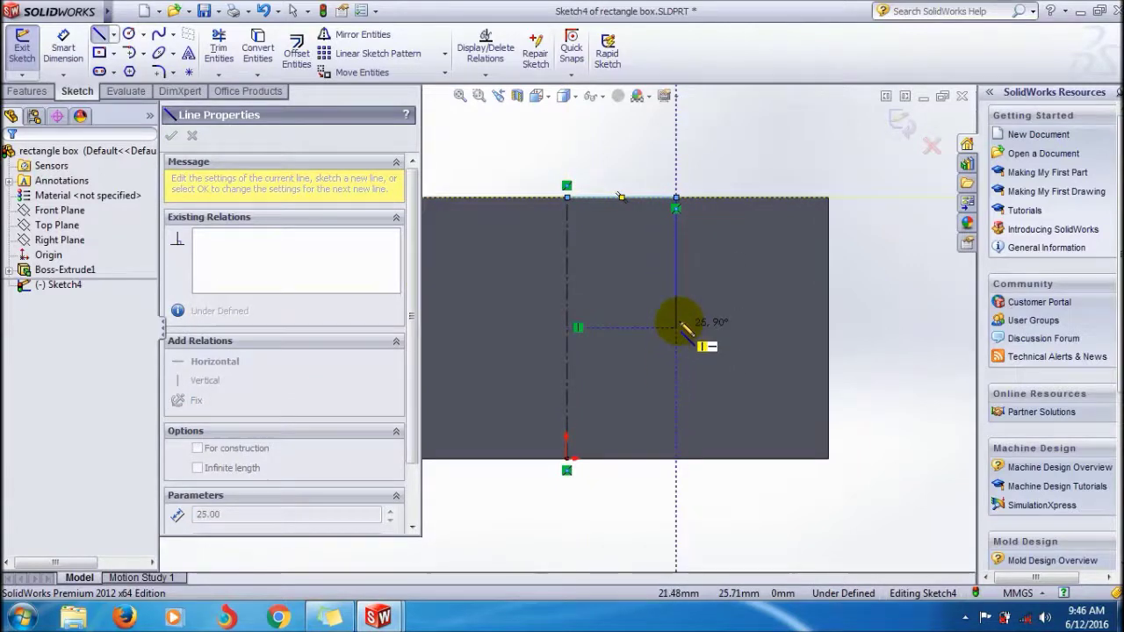
{"action": "left_click", "coordinate": [676, 307]}
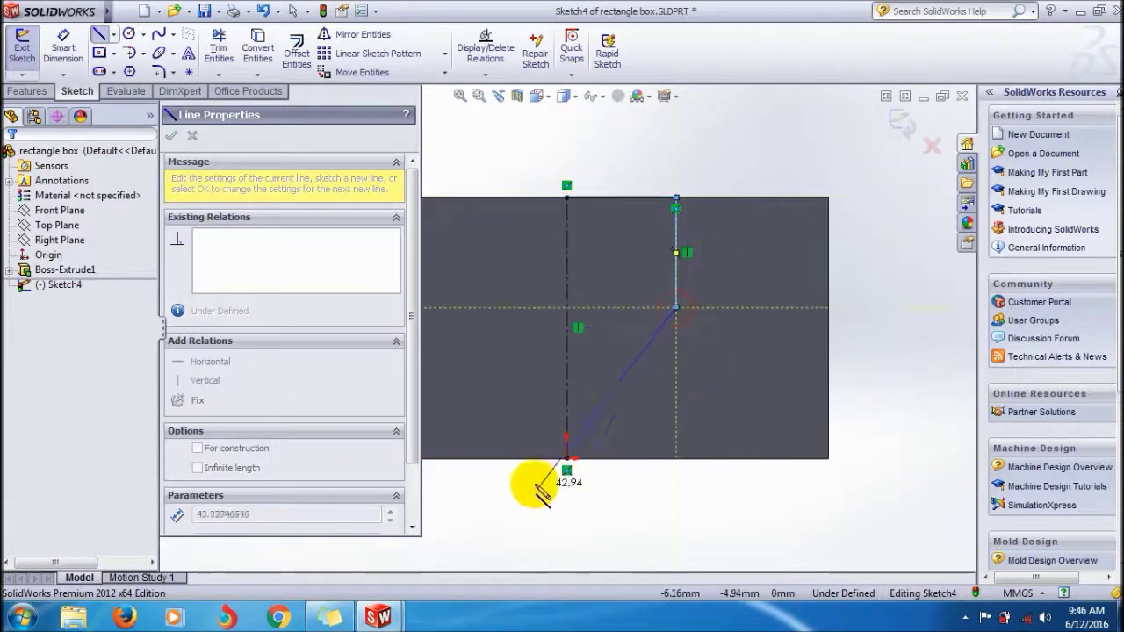
{"action": "left_click", "coordinate": [611, 459]}
{"action": "left_click", "coordinate": [589, 459]}
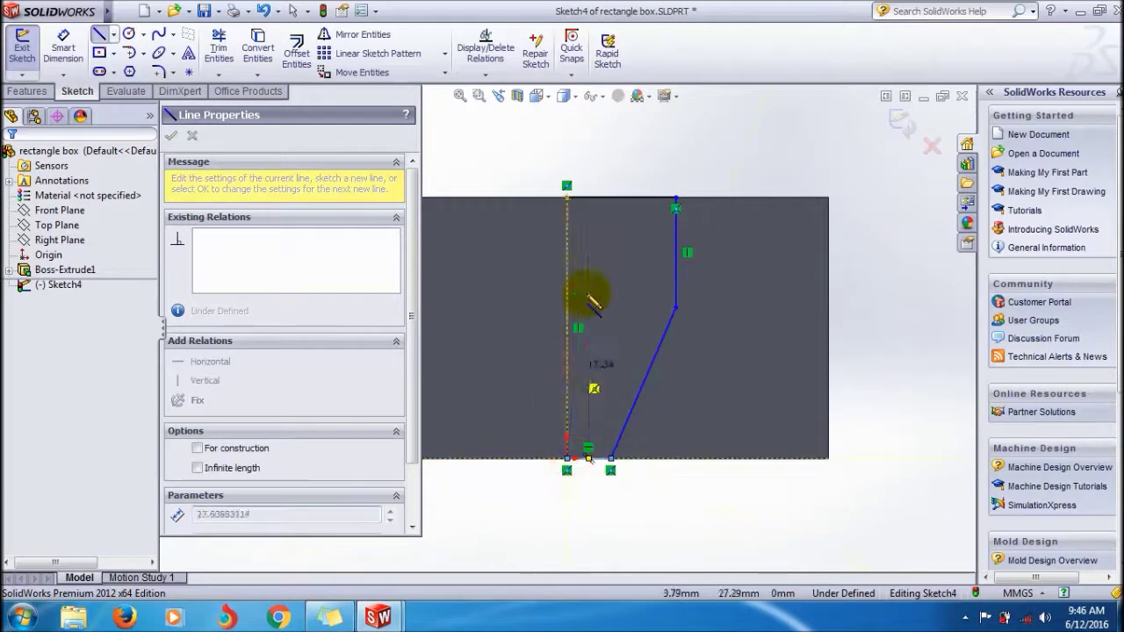
{"action": "double_click", "coordinate": [566, 198]}
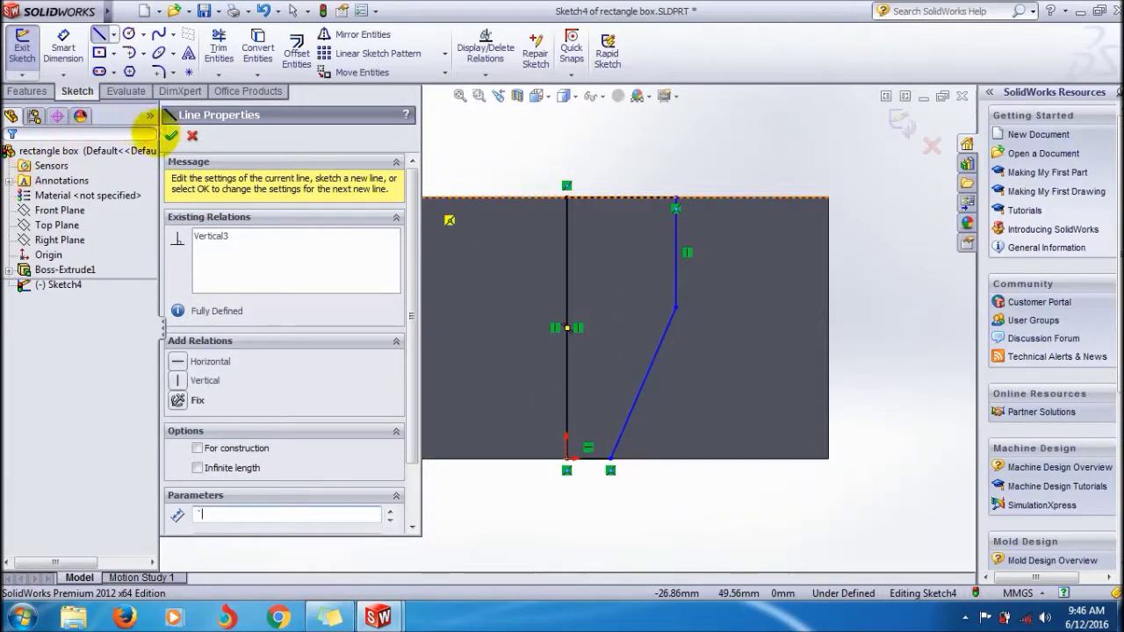
{"action": "left_click", "coordinate": [169, 138]}
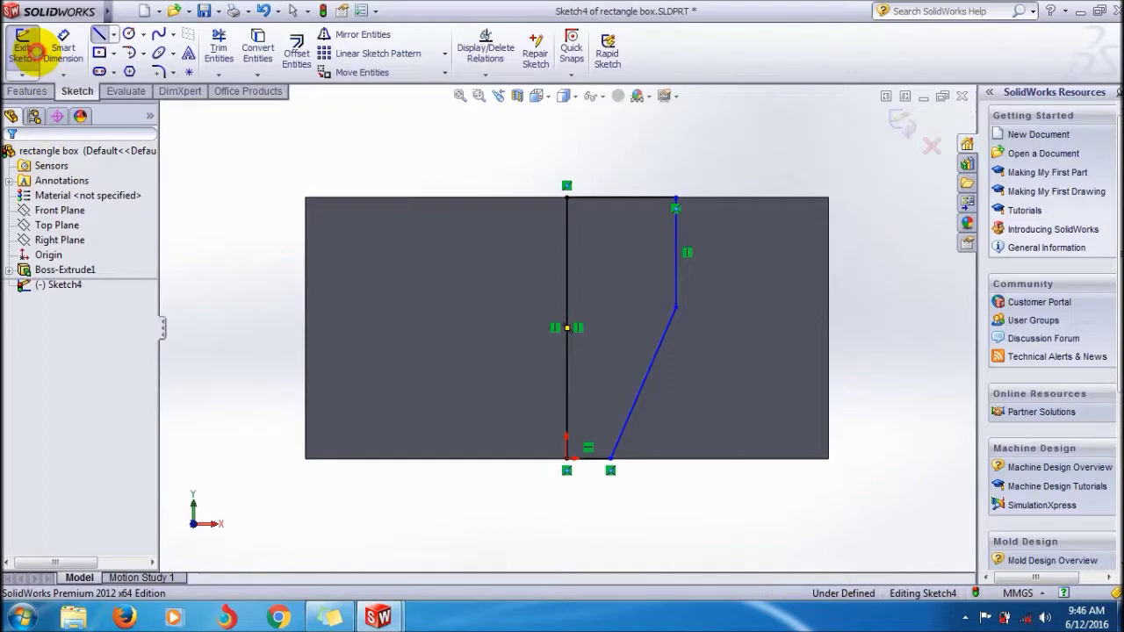
{"action": "left_click", "coordinate": [23, 42]}
{"action": "left_click", "coordinate": [27, 92]}
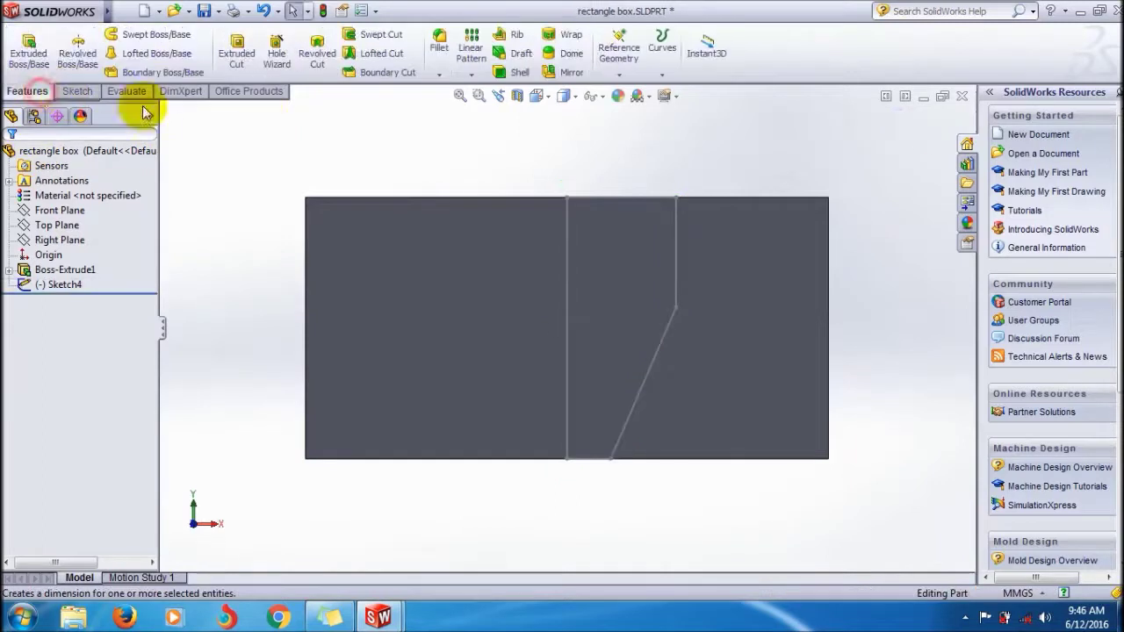
{"action": "left_click", "coordinate": [54, 286]}
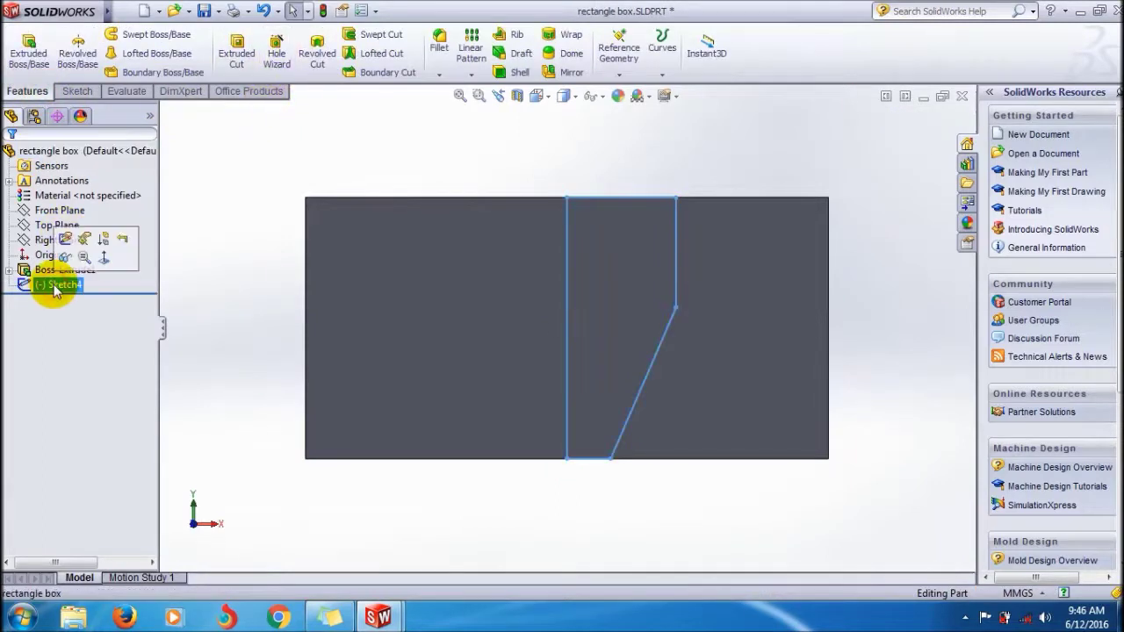
Step: Revolve-cut Sketch4 360° about Line1@Sketch4, creating Cut-Revolve3
{"action": "left_click", "coordinate": [318, 53]}
{"action": "middle_click_drag", "start_coordinate": [681, 277], "coordinate": [737, 416]}
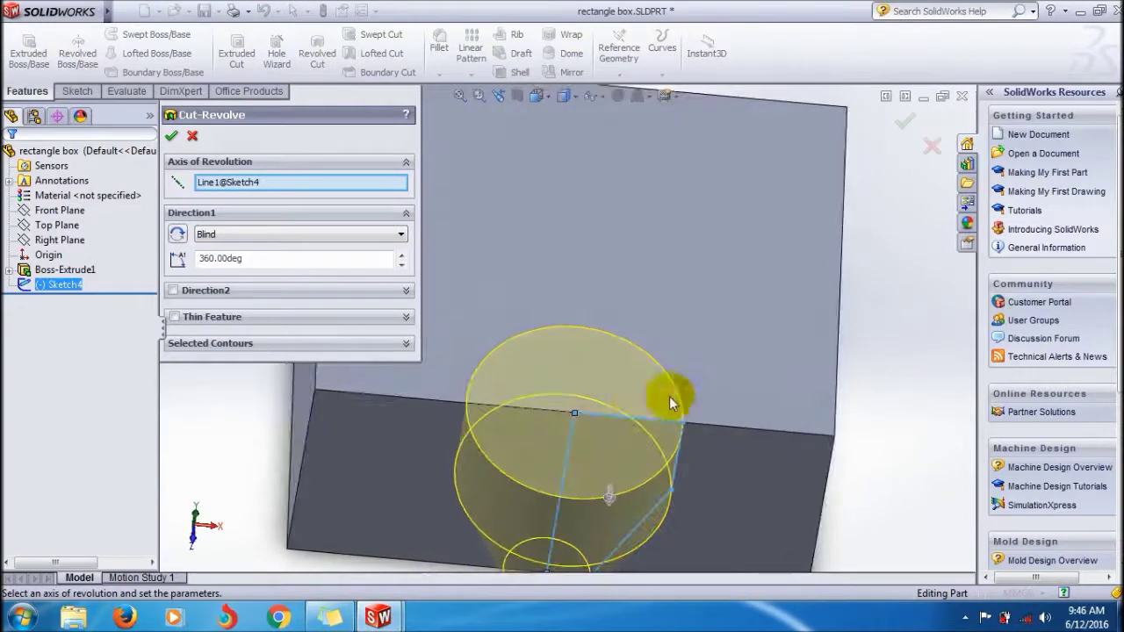
{"action": "mouse_move", "coordinate": [669, 402]}
{"action": "middle_mouse_down"}
{"action": "mouse_move", "coordinate": [541, 363]}
{"action": "mouse_move", "coordinate": [665, 381]}
{"action": "mouse_move", "coordinate": [660, 328]}
{"action": "mouse_move", "coordinate": [625, 332]}
{"action": "middle_mouse_up"}
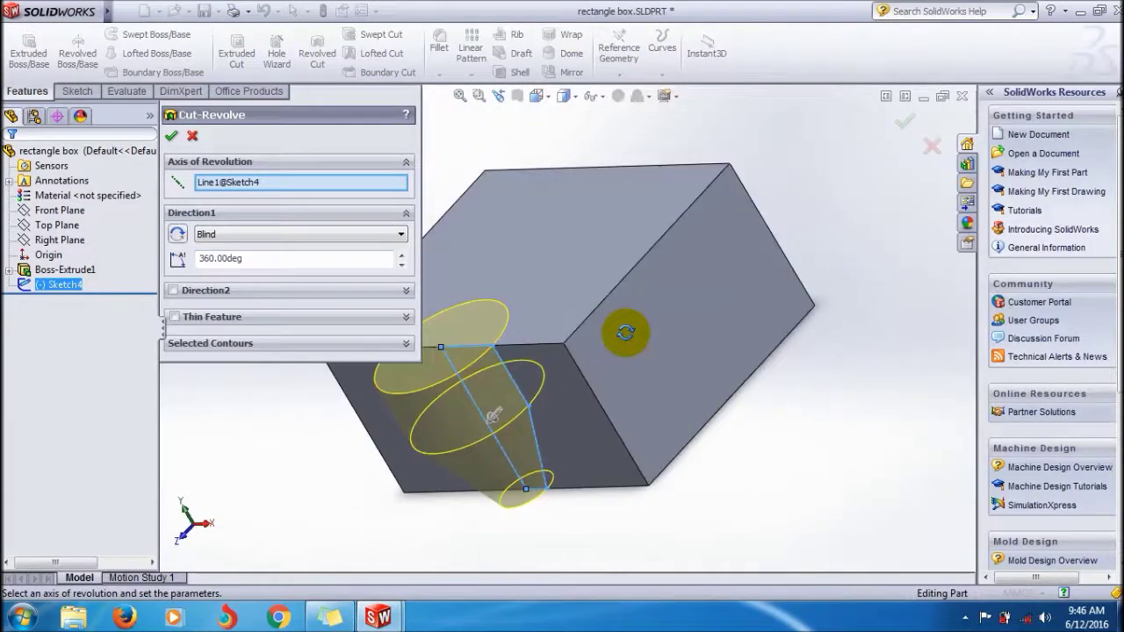
{"action": "left_click", "coordinate": [400, 265]}
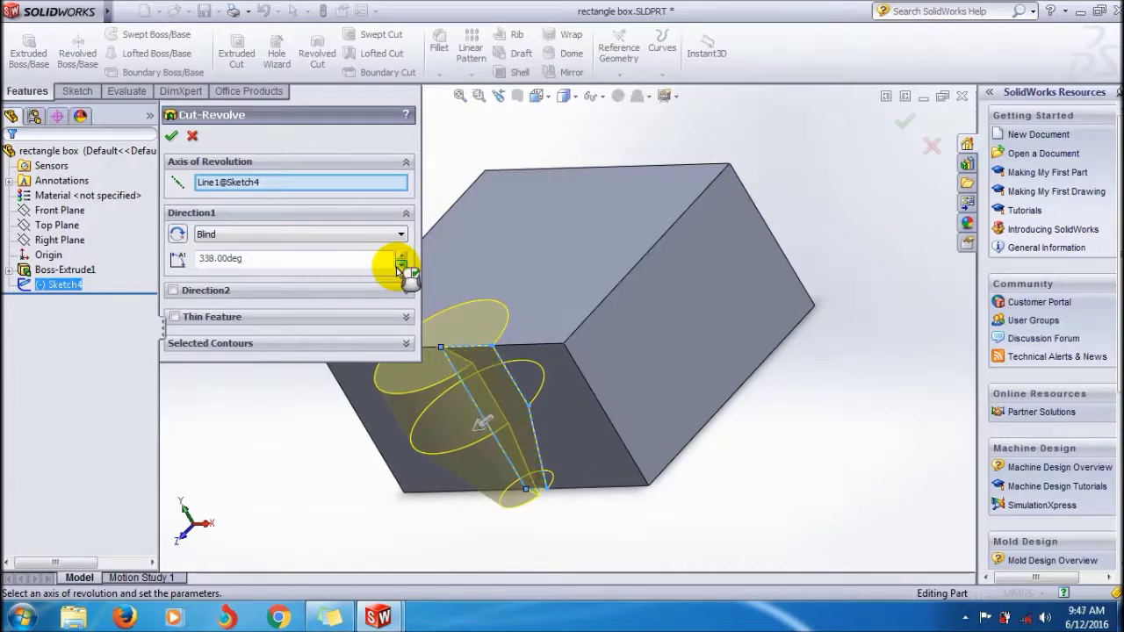
{"action": "double_click", "coordinate": [284, 259]}
{"action": "type", "text": "360"}
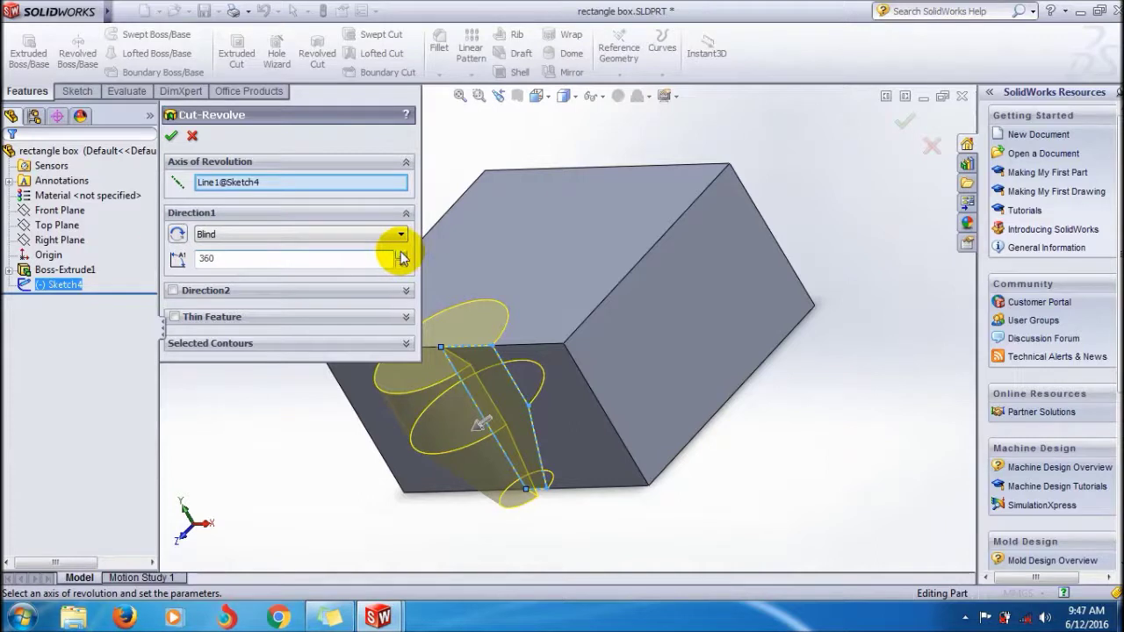
{"action": "left_click", "coordinate": [404, 346]}
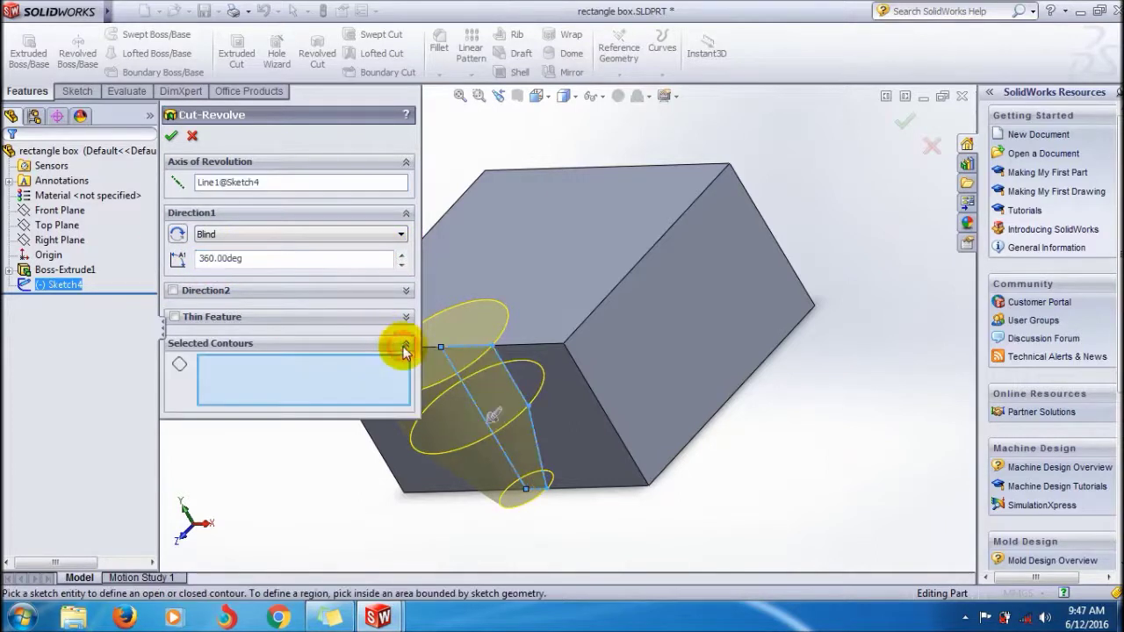
{"action": "left_click", "coordinate": [409, 346]}
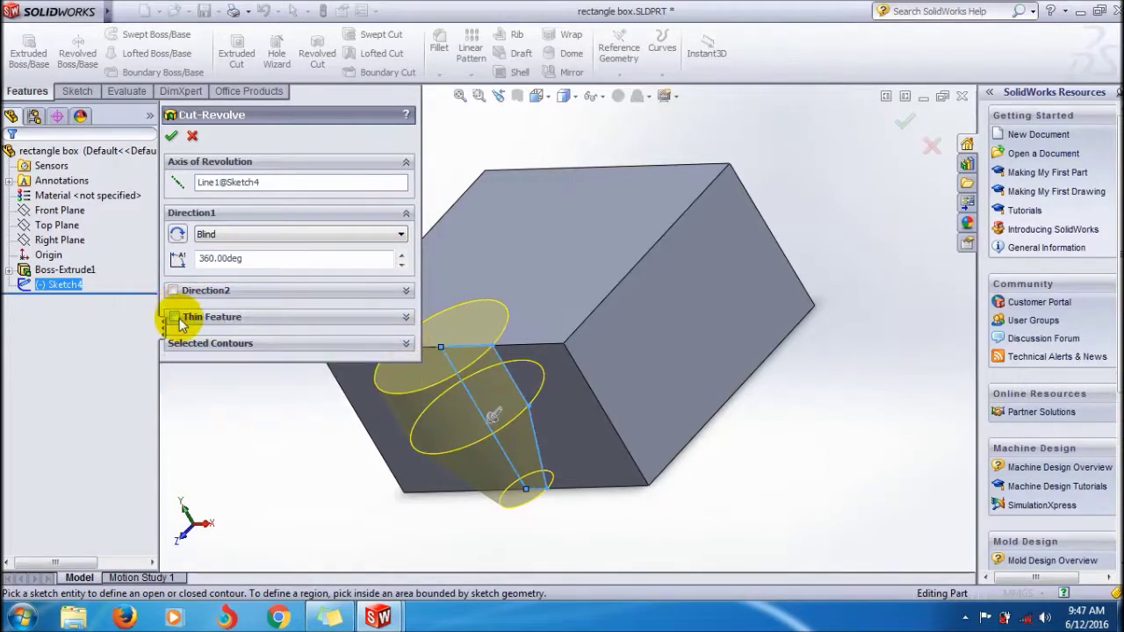
{"action": "left_click", "coordinate": [174, 136]}
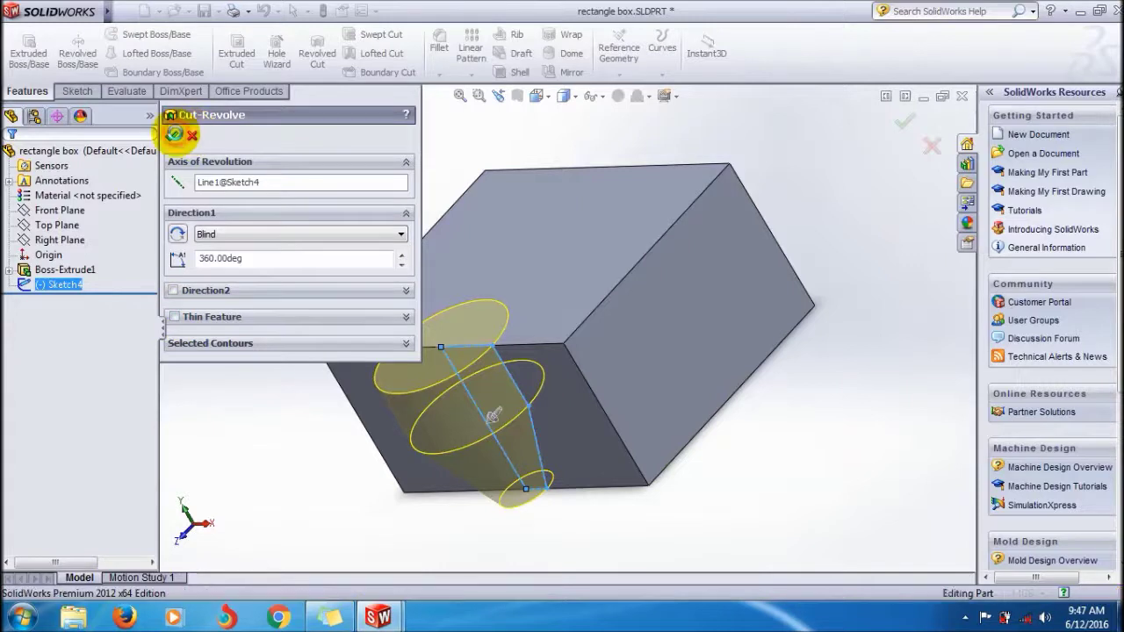
{"action": "mouse_move", "coordinate": [564, 231]}
{"action": "middle_mouse_down"}
{"action": "mouse_move", "coordinate": [607, 163]}
{"action": "mouse_move", "coordinate": [551, 313]}
{"action": "mouse_move", "coordinate": [572, 294]}
{"action": "mouse_move", "coordinate": [562, 263]}
{"action": "middle_mouse_up"}
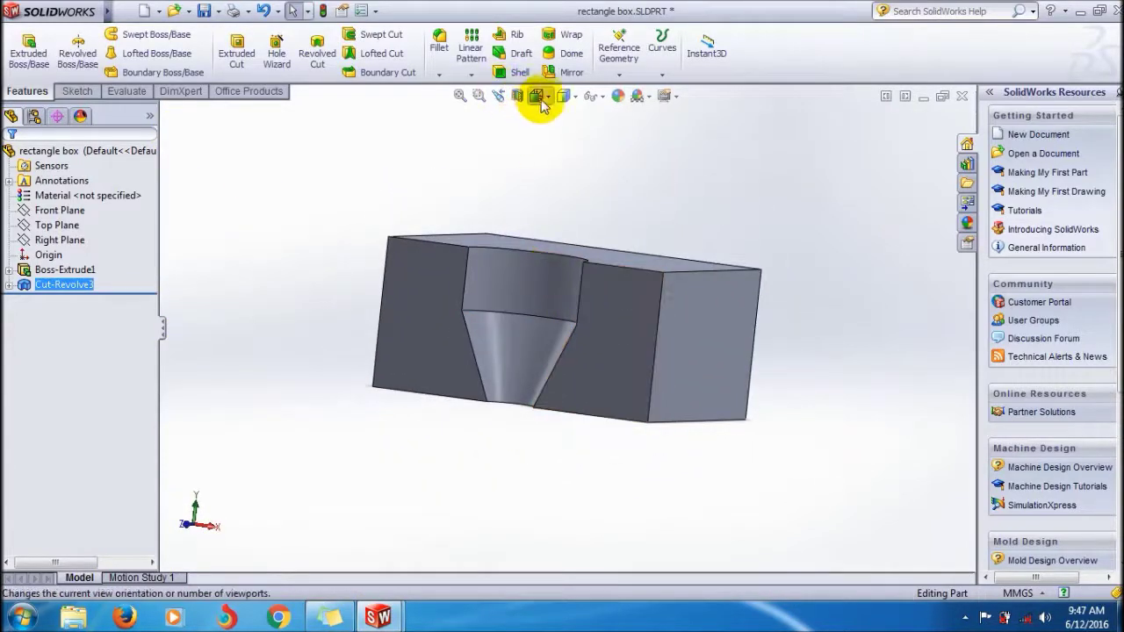
Step: Switch to the Isometric view of the box with its stepped conical hole
{"action": "left_click", "coordinate": [538, 96]}
{"action": "left_click", "coordinate": [579, 123]}
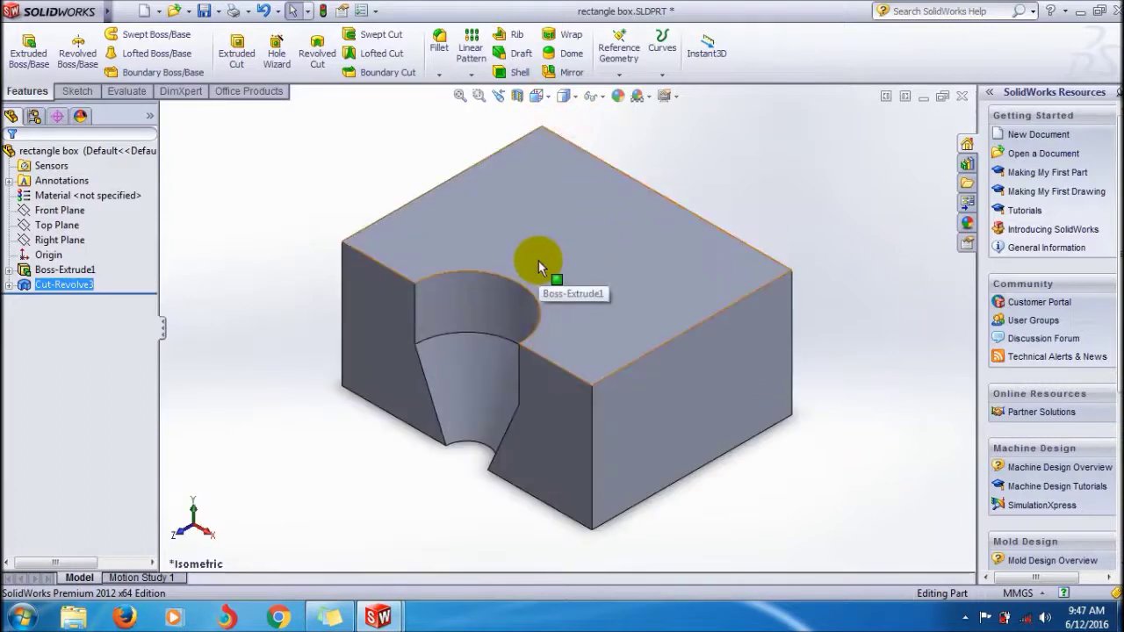